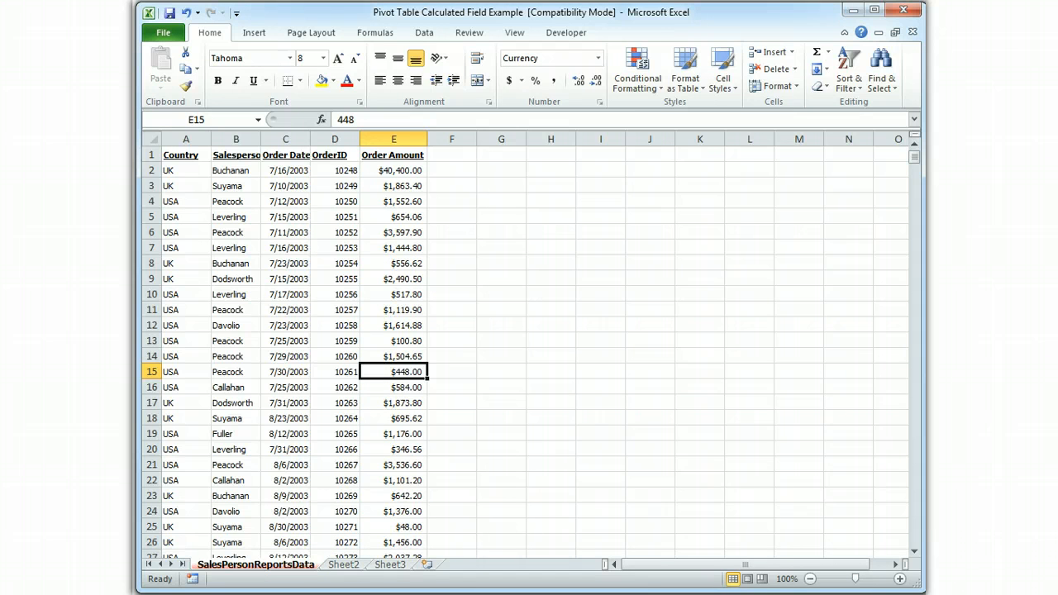
- Insert a PivotTable from the sales table onto a new worksheet (Sheet6), checking the source data once
click(254, 32)
click(165, 66)
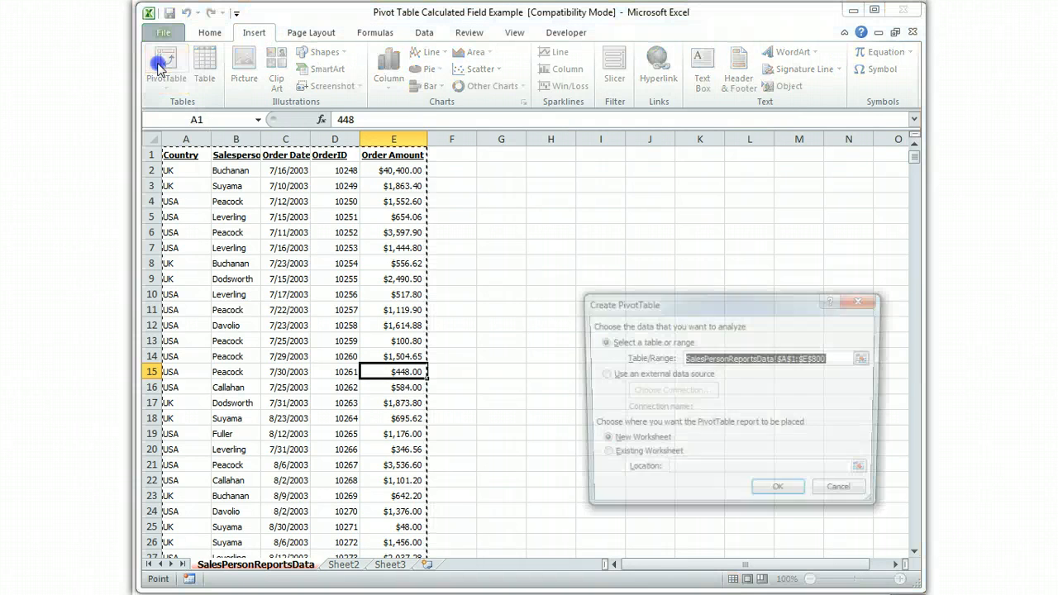
click(781, 495)
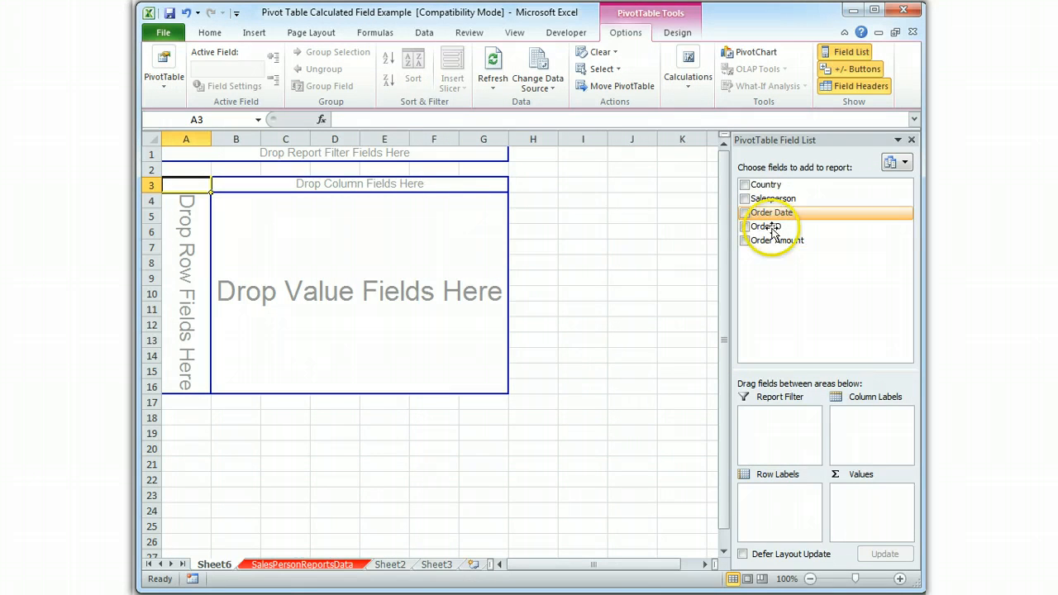
click(302, 565)
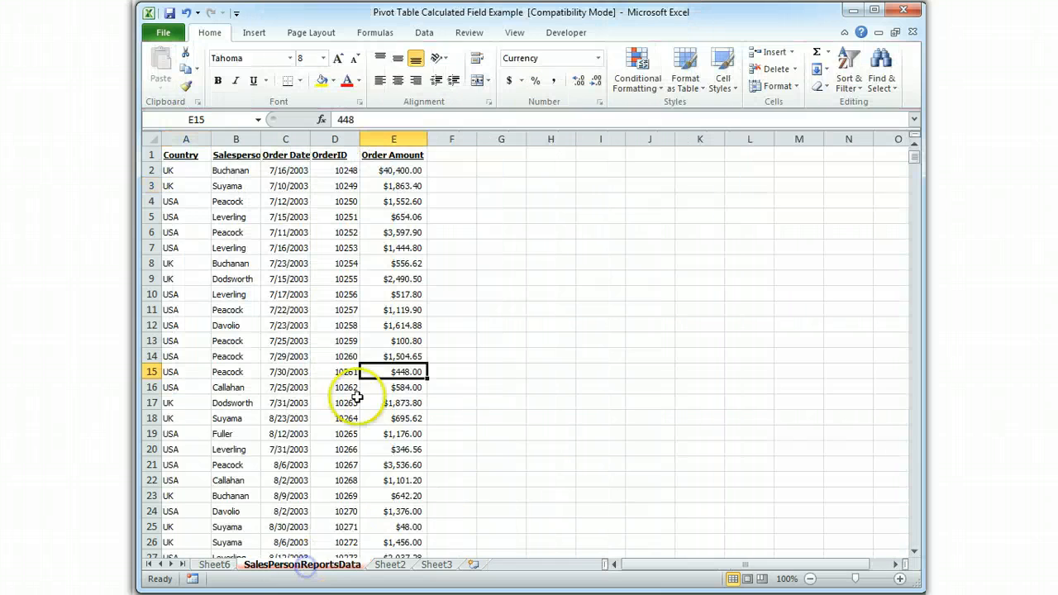
click(214, 565)
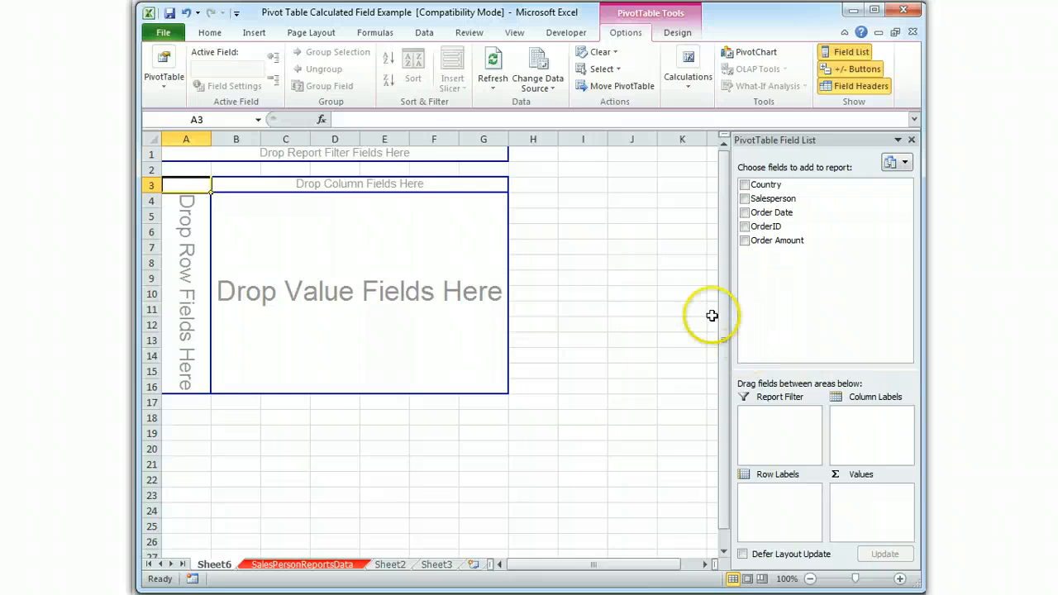
- Use Country as the report filter and keep only UK orders
click(767, 185)
drag(767, 185, 778, 417)
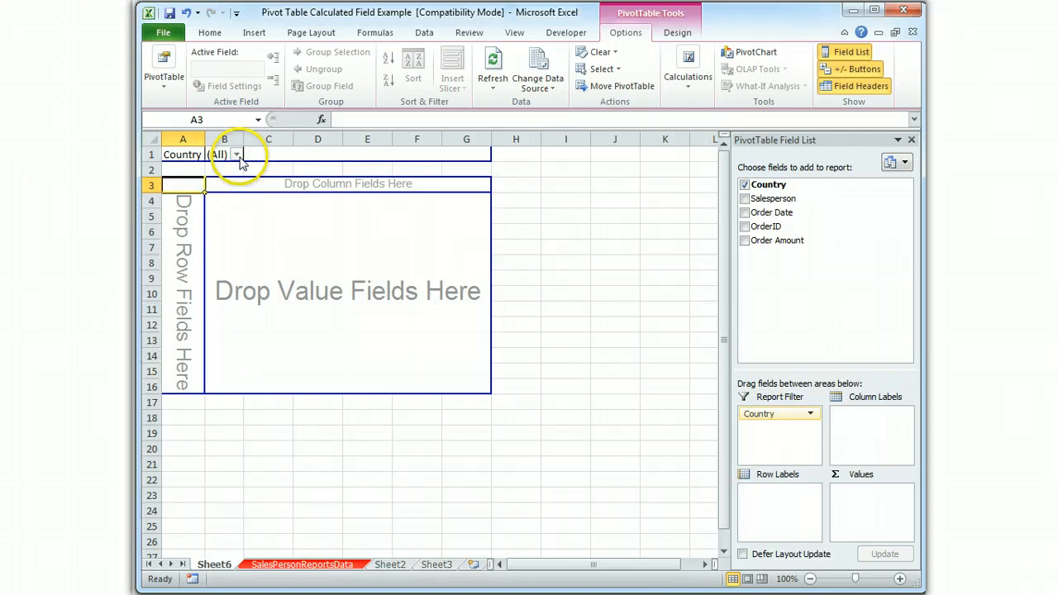
click(236, 156)
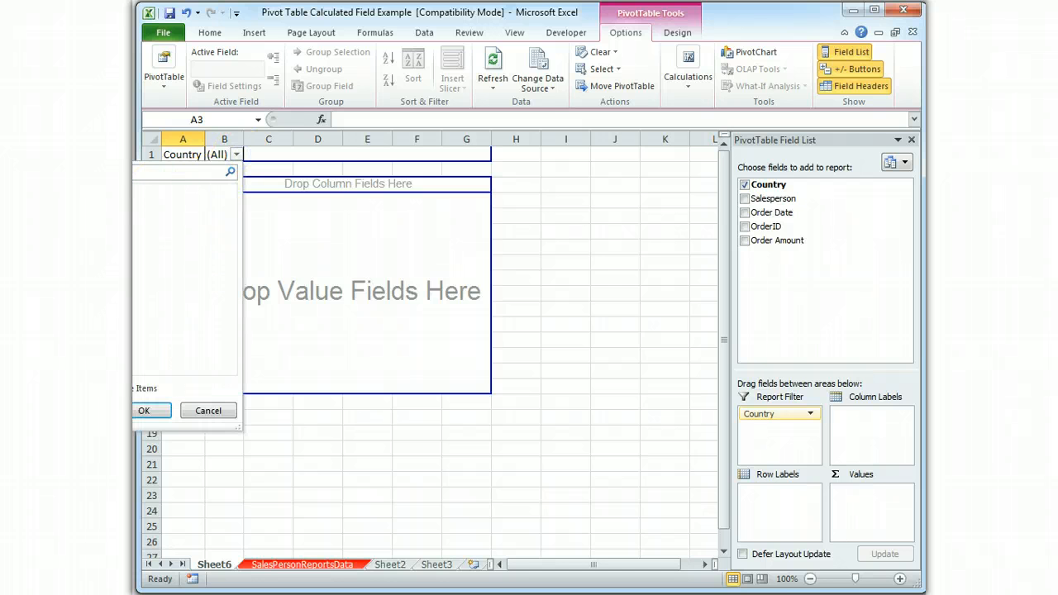
click(144, 411)
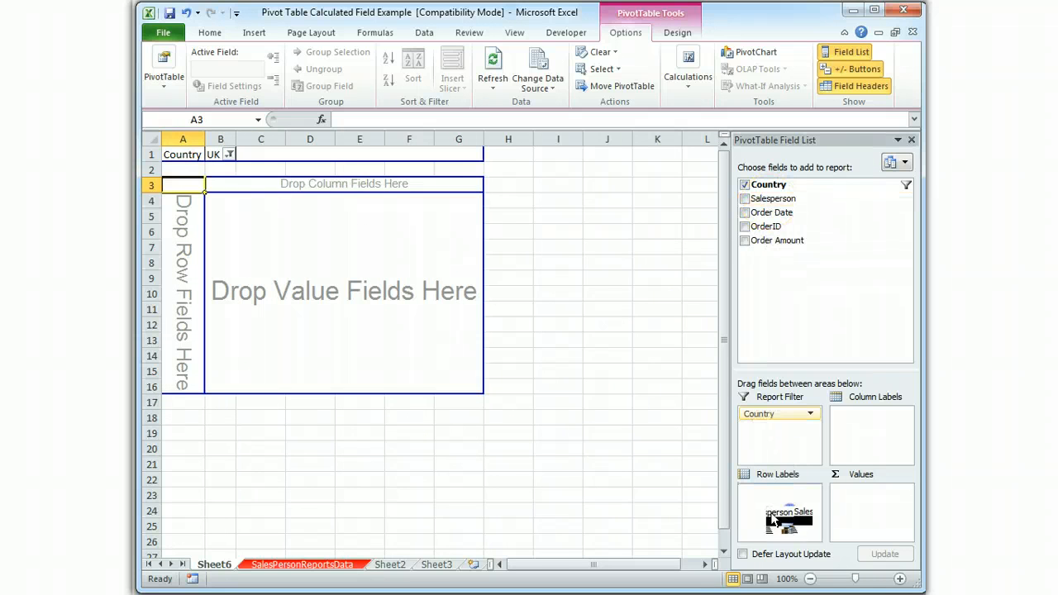
- Place Salesperson and then Order Date in the Row Labels
drag(773, 199, 779, 512)
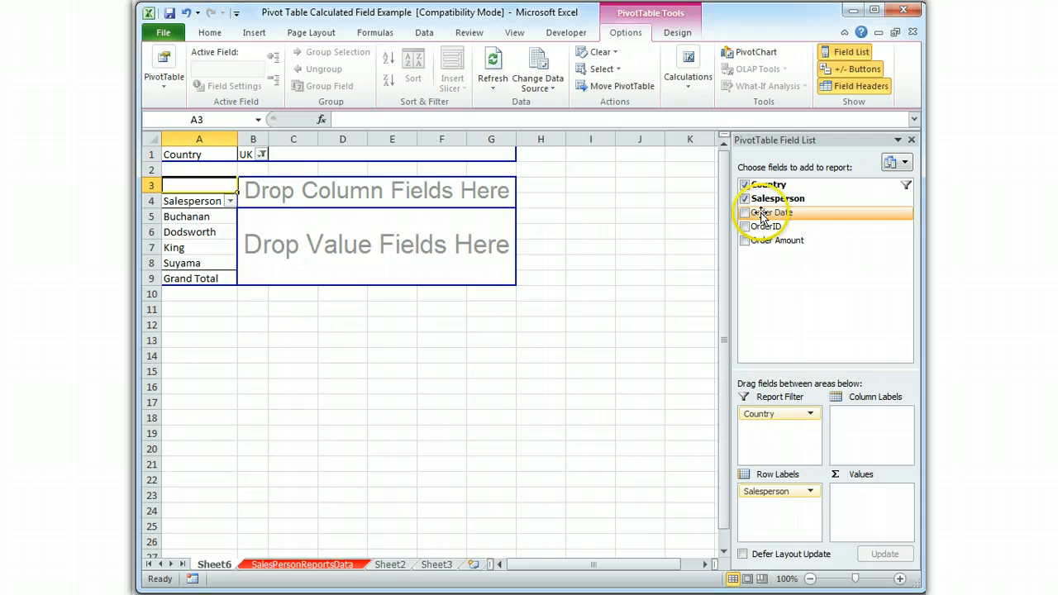
drag(772, 213, 781, 512)
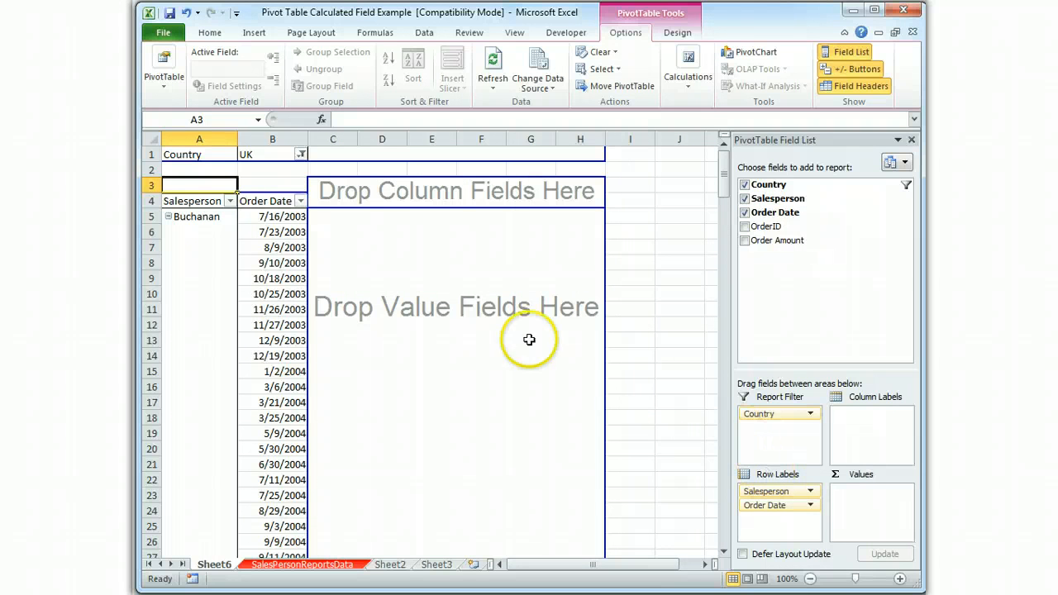
- Group the order dates by Years and Quarters, dropping Months
right_click(291, 418)
click(334, 562)
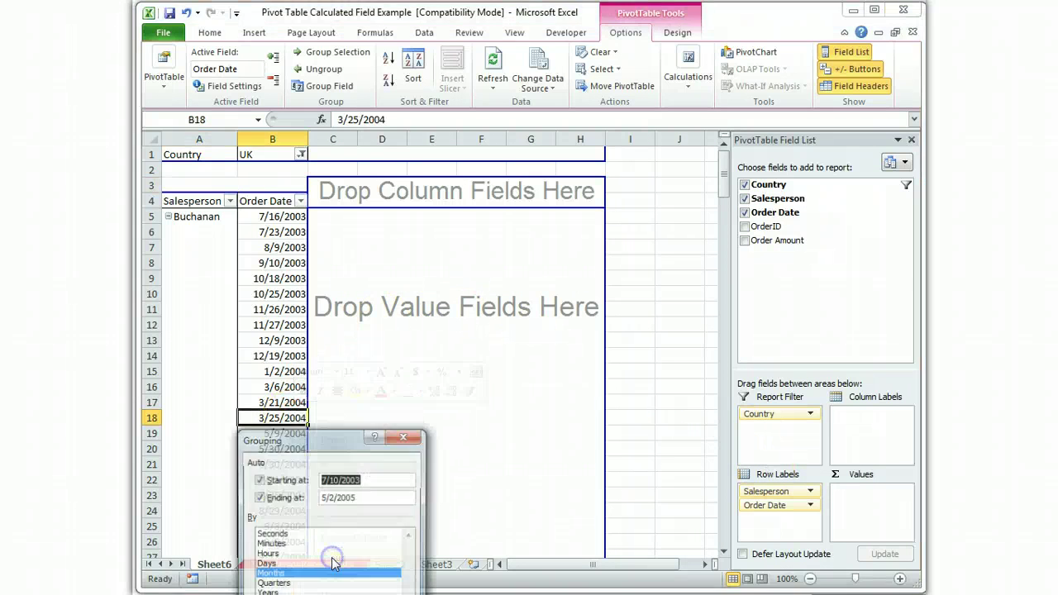
click(281, 584)
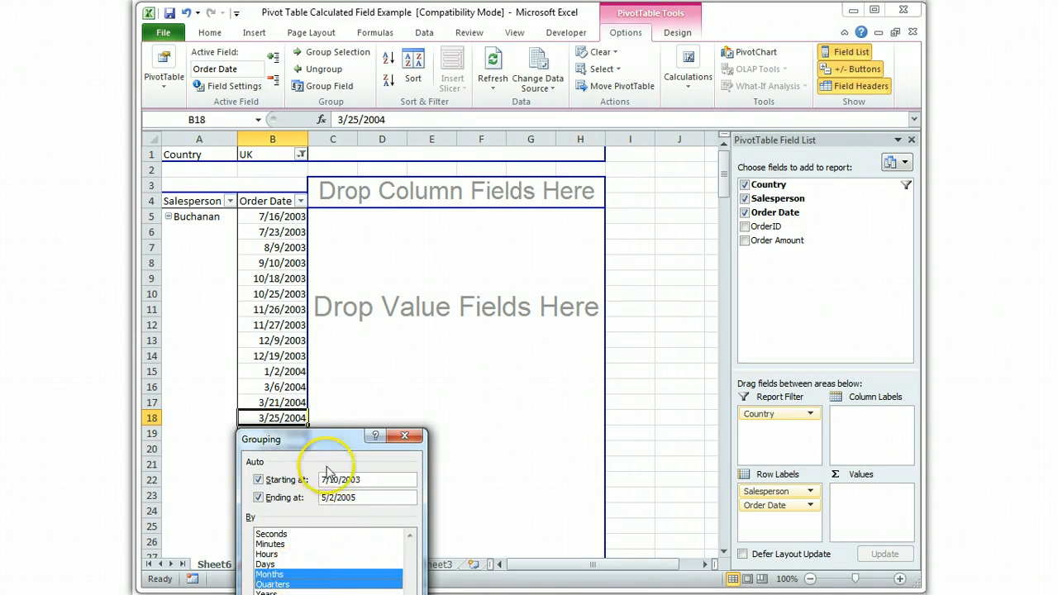
drag(329, 439, 536, 193)
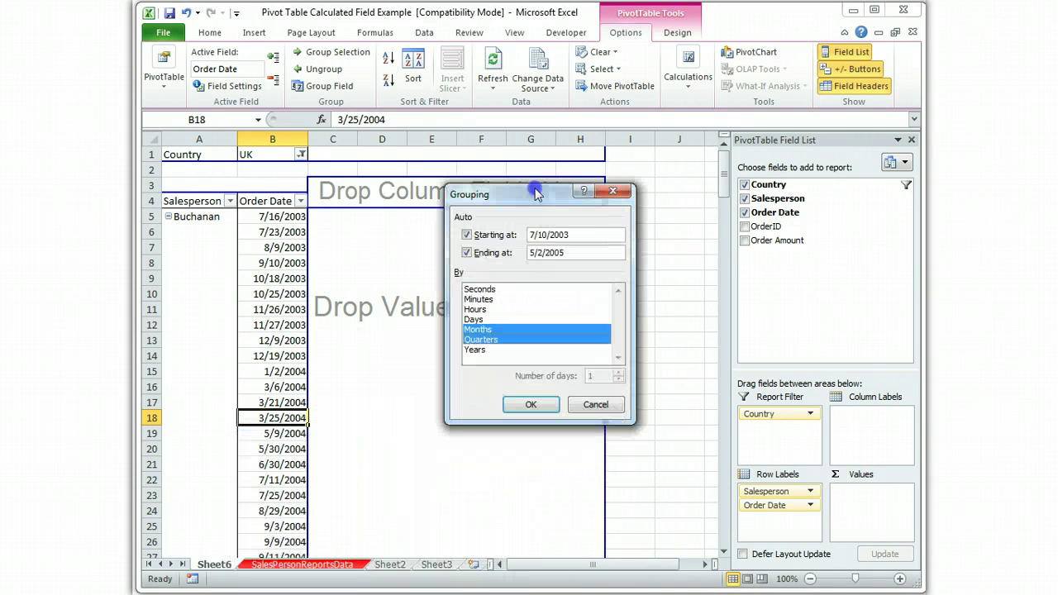
click(476, 350)
click(479, 329)
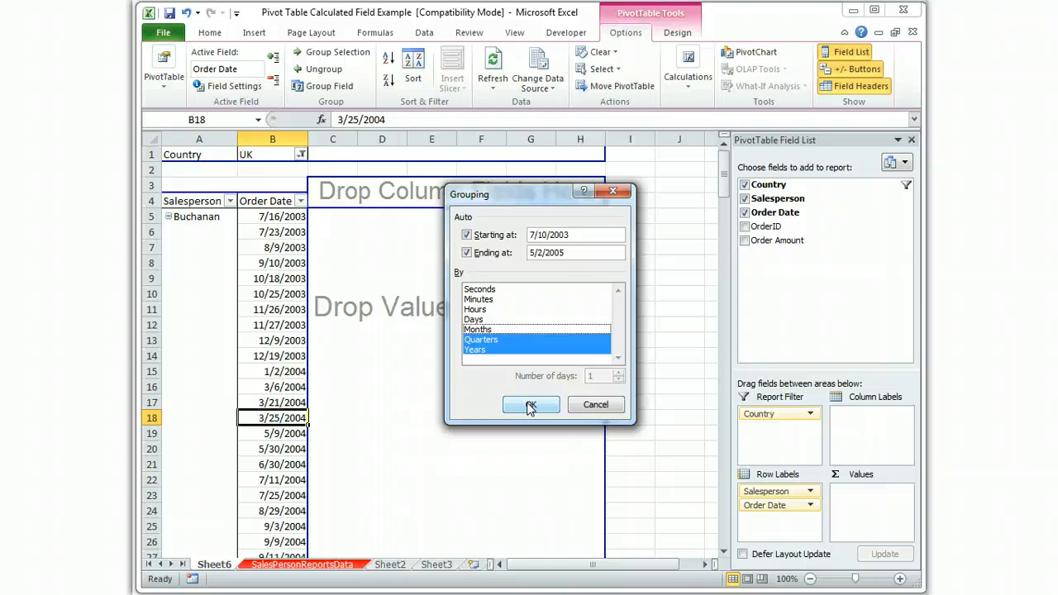
click(531, 405)
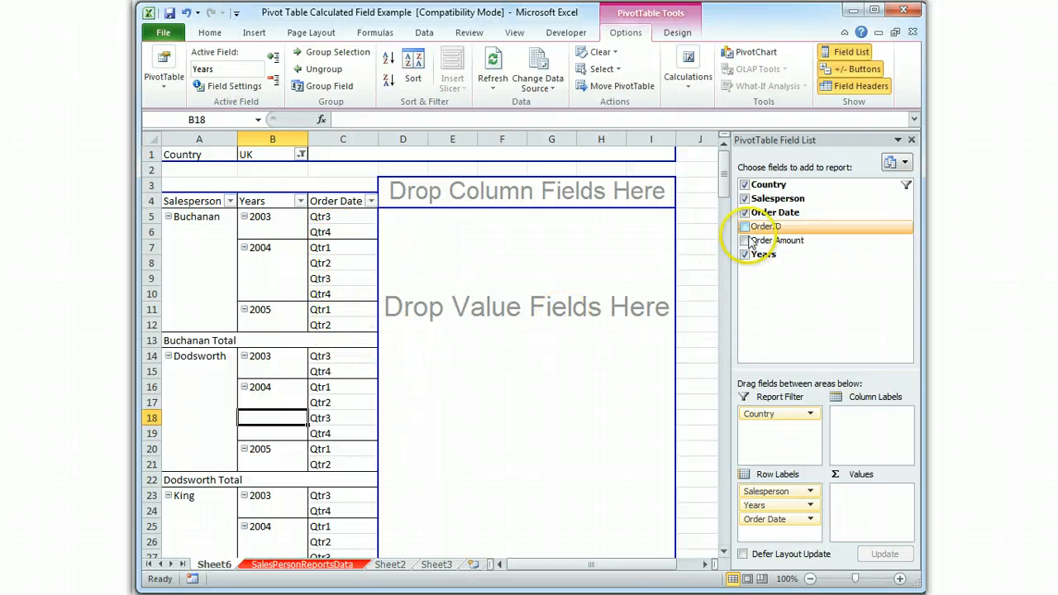
- Sum Order Amount in Values and format it as Number with two decimals and 1000 separators
mouse_move(775, 240)
mouse_down()
mouse_move(795, 490)
mouse_move(860, 500)
mouse_up()
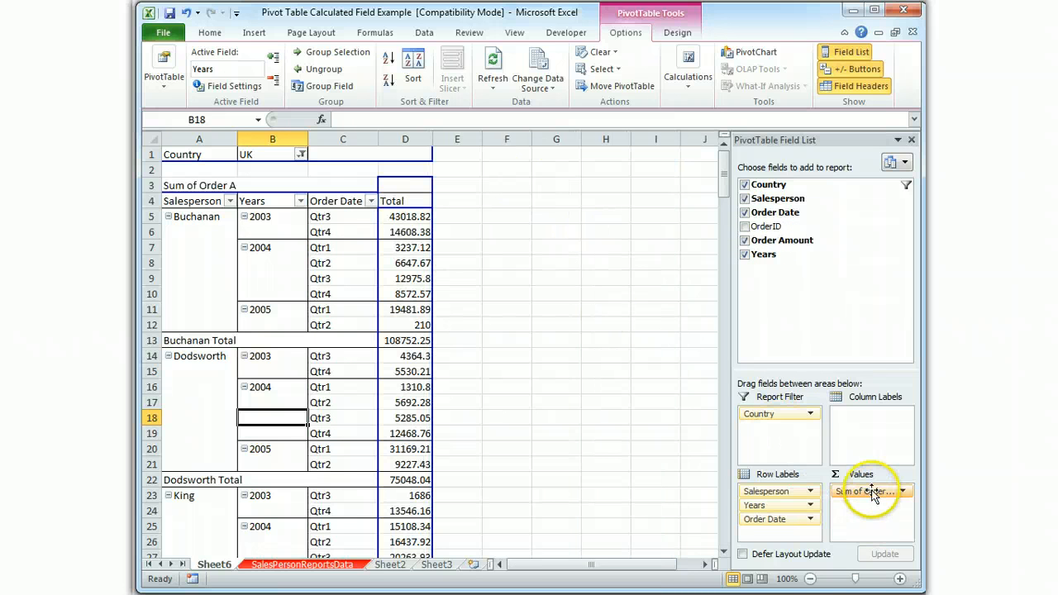
click(902, 492)
click(876, 571)
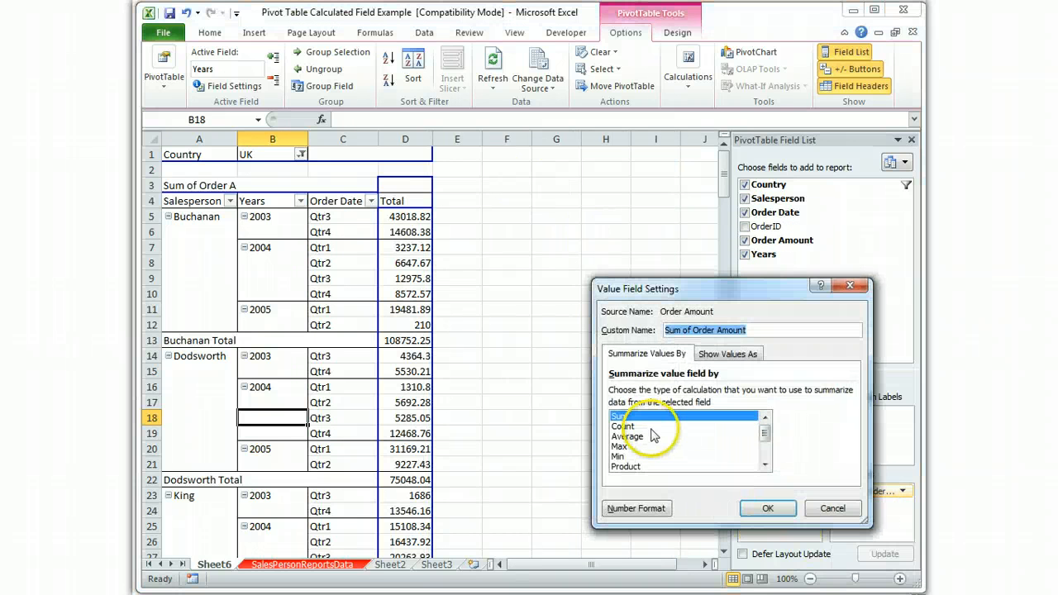
click(636, 508)
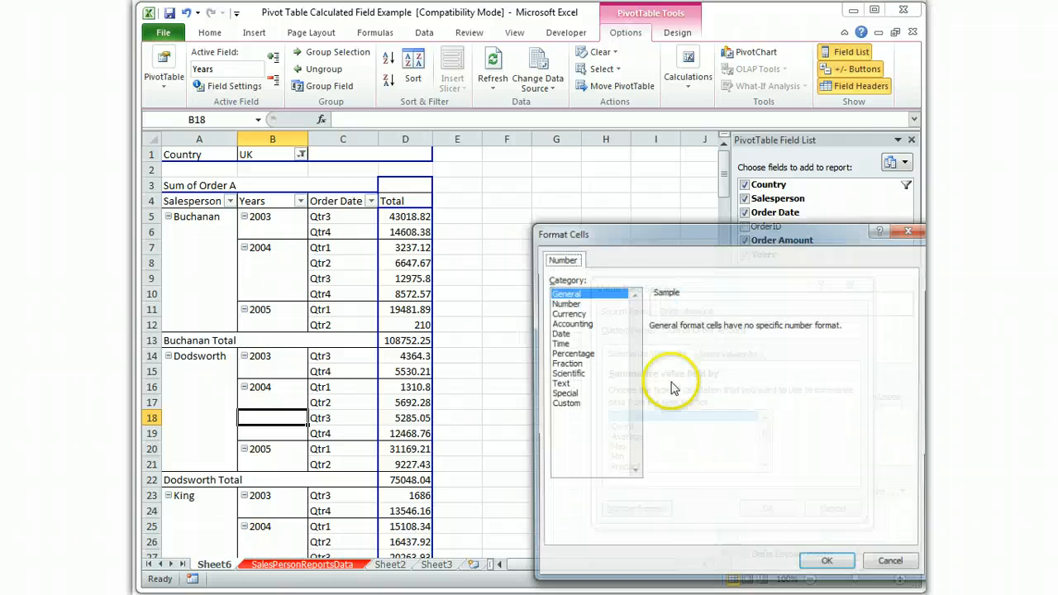
click(566, 303)
click(653, 345)
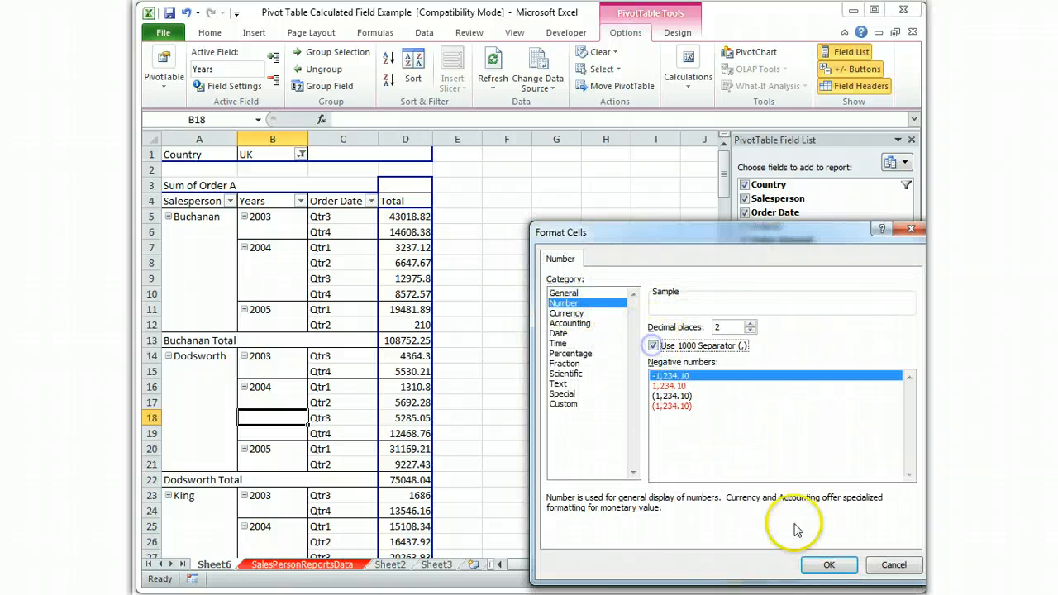
click(829, 564)
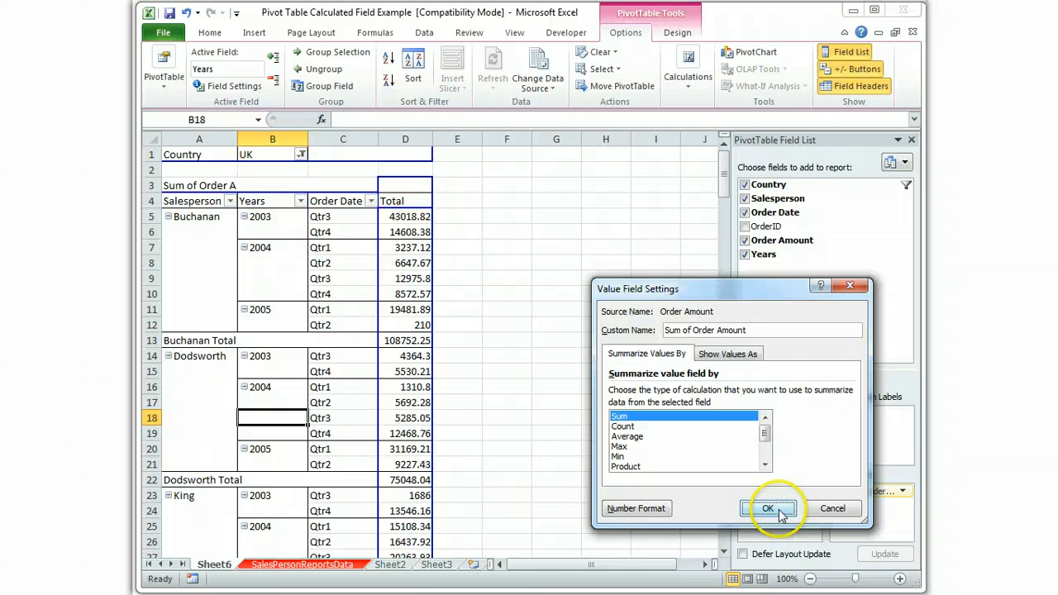
click(769, 508)
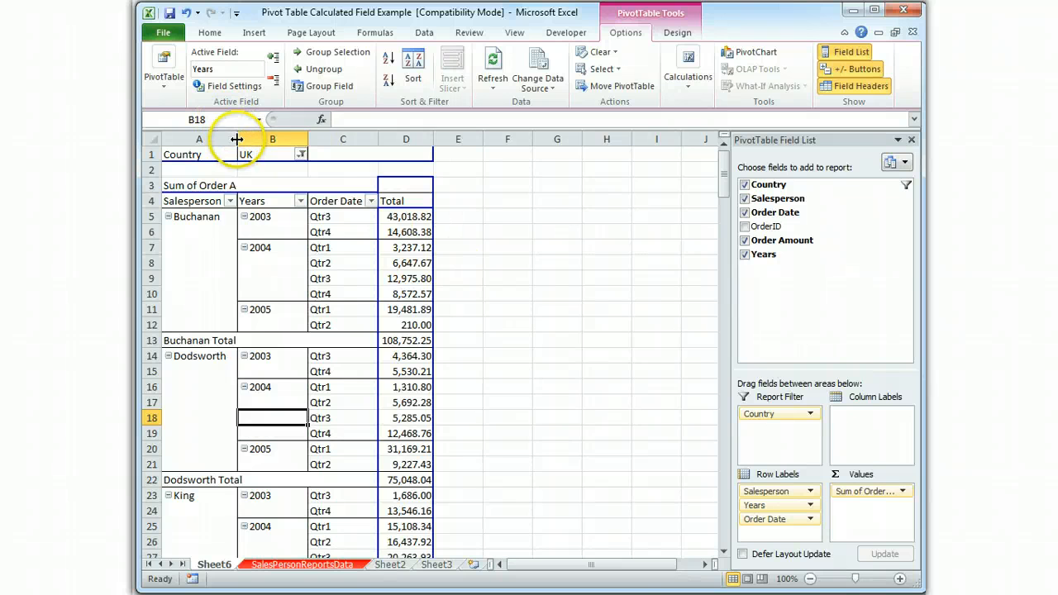
- Widen column A so the labels show fully, then try reaching the Calculations commands on the Options tab
drag(237, 139, 296, 140)
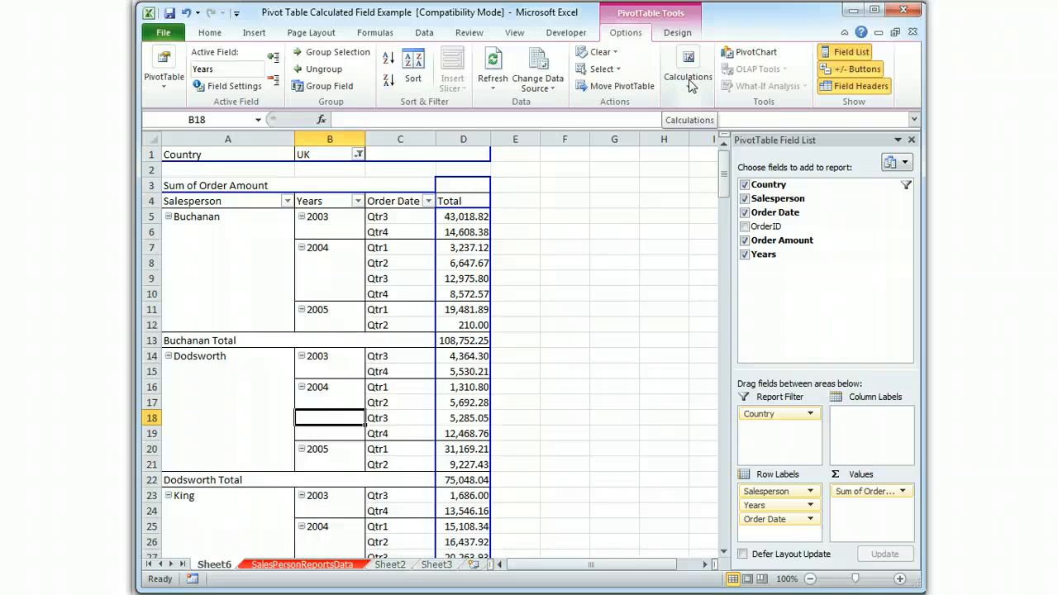
click(693, 85)
click(686, 69)
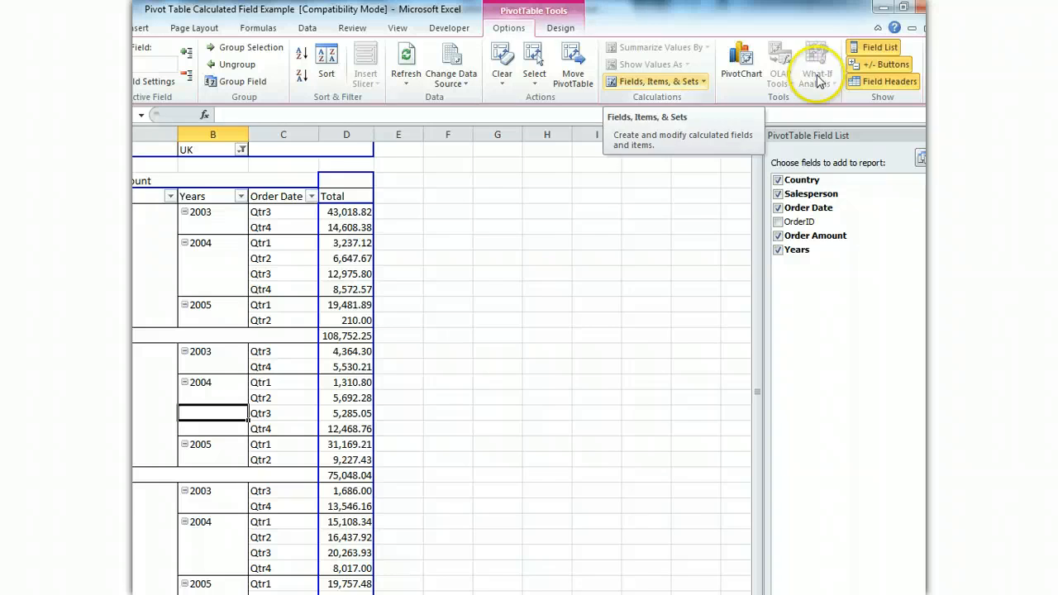
- Restore the Excel window size and open Calculations to reach Fields, Items & Sets
click(897, 25)
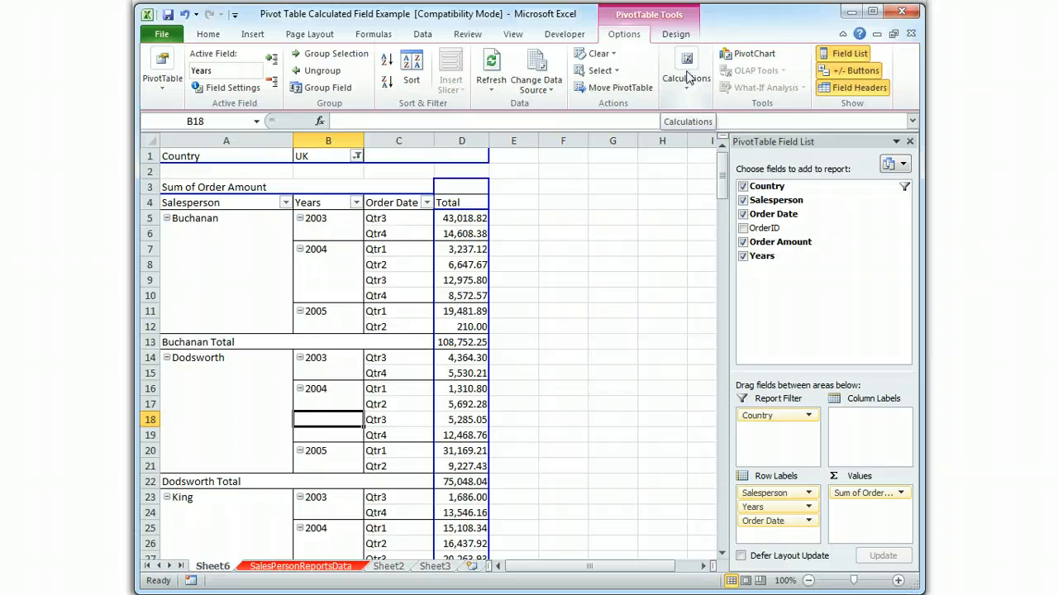
click(688, 78)
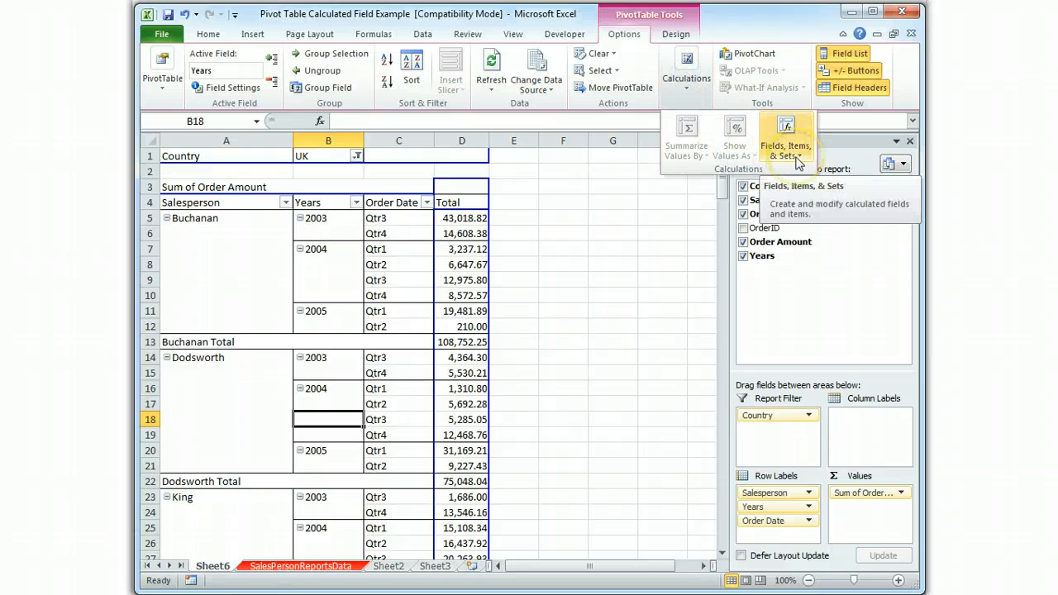
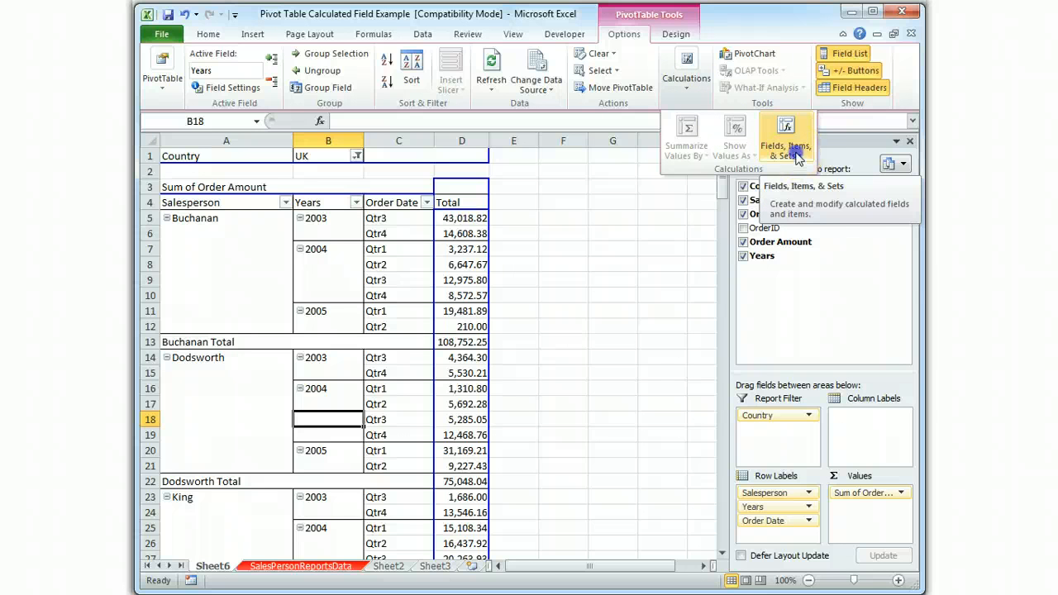
- Start a new calculated field, clear its default zero formula, then close it without adding
click(798, 157)
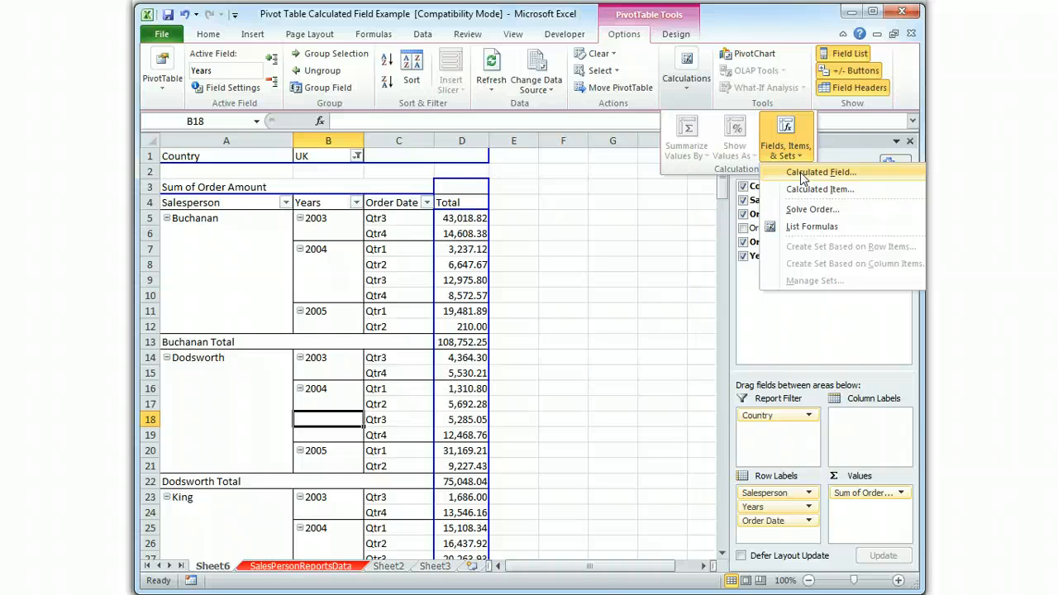
click(800, 176)
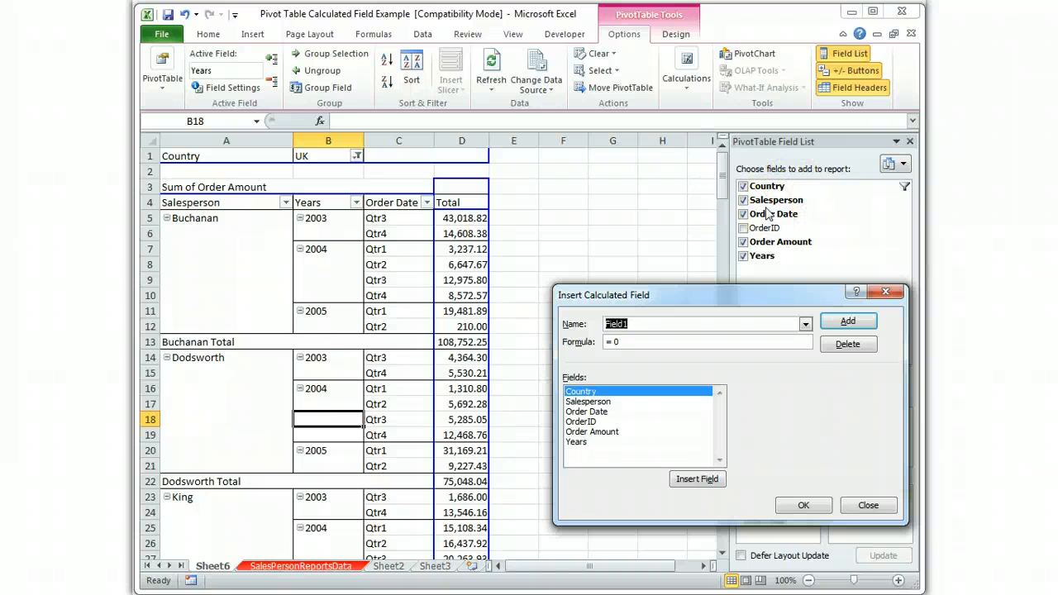
text(Bopn)
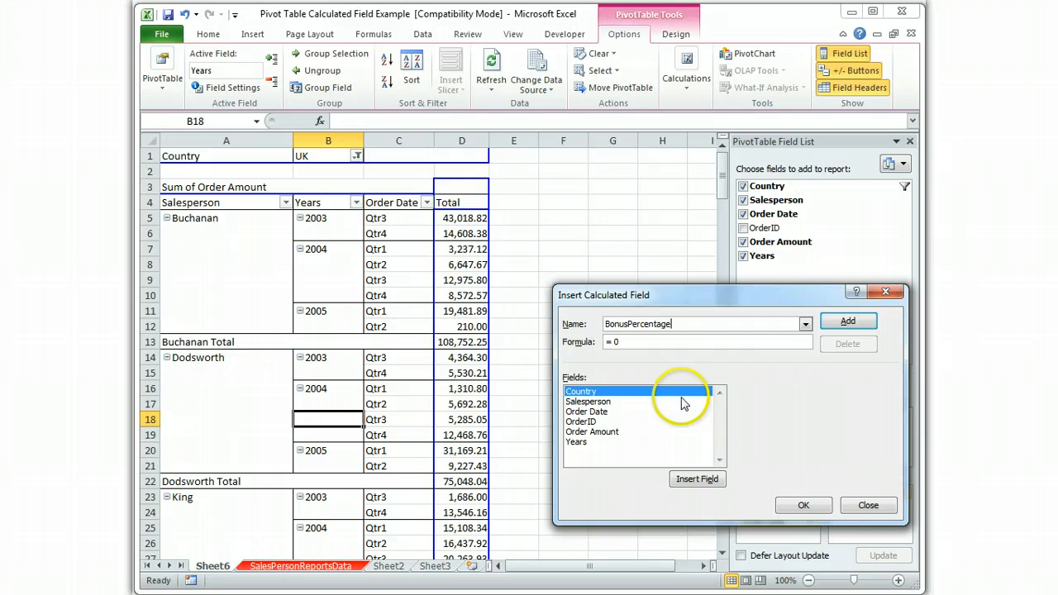
click(624, 342)
key(BackSpace)
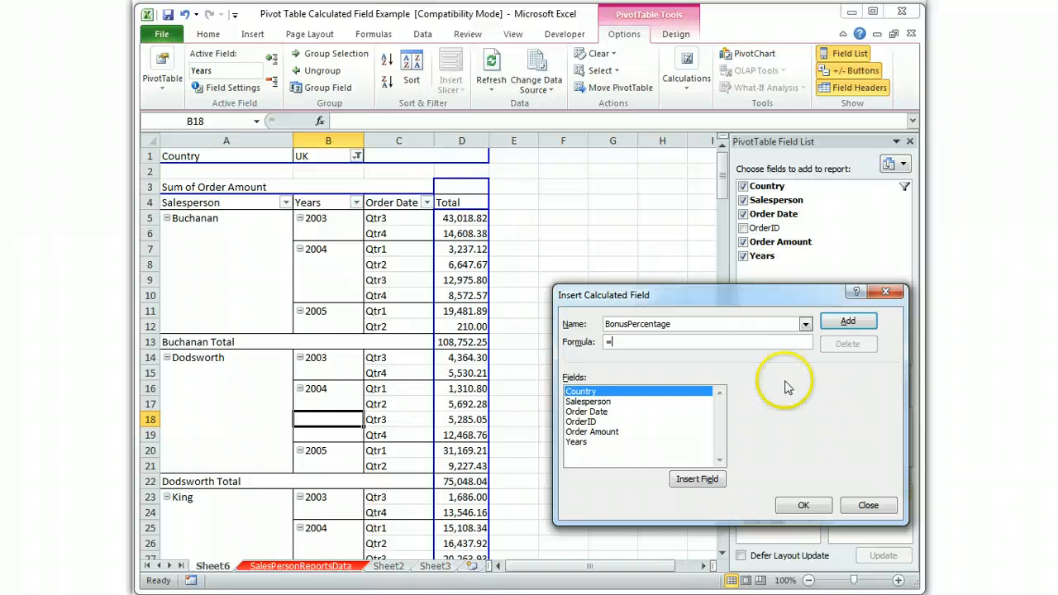
click(868, 505)
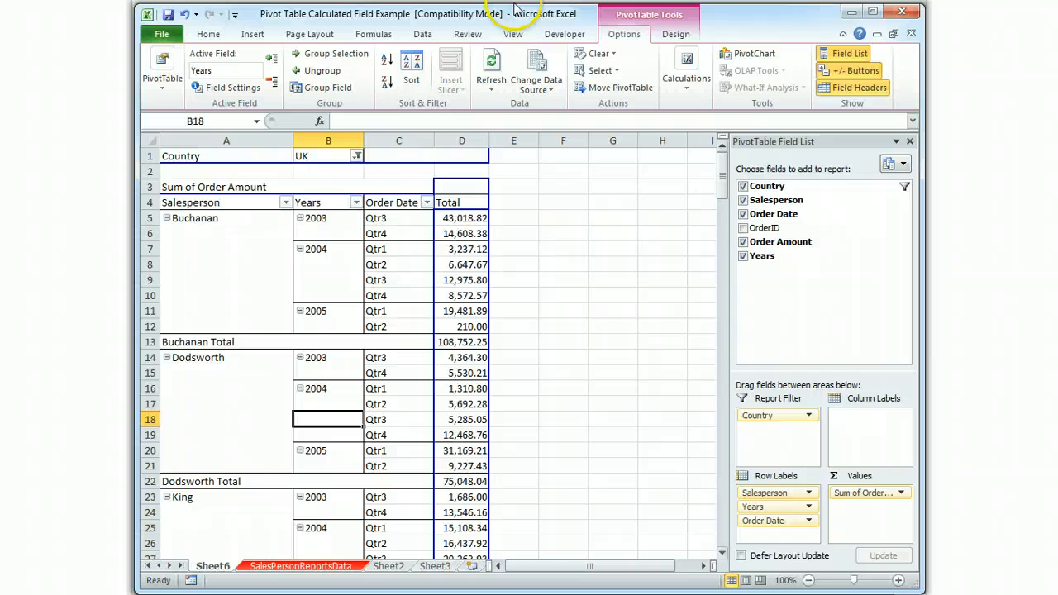
- Try the worksheet IF function from the Logical library, hitting a pivot error, then insert it into empty cell F12 and cancel
click(373, 34)
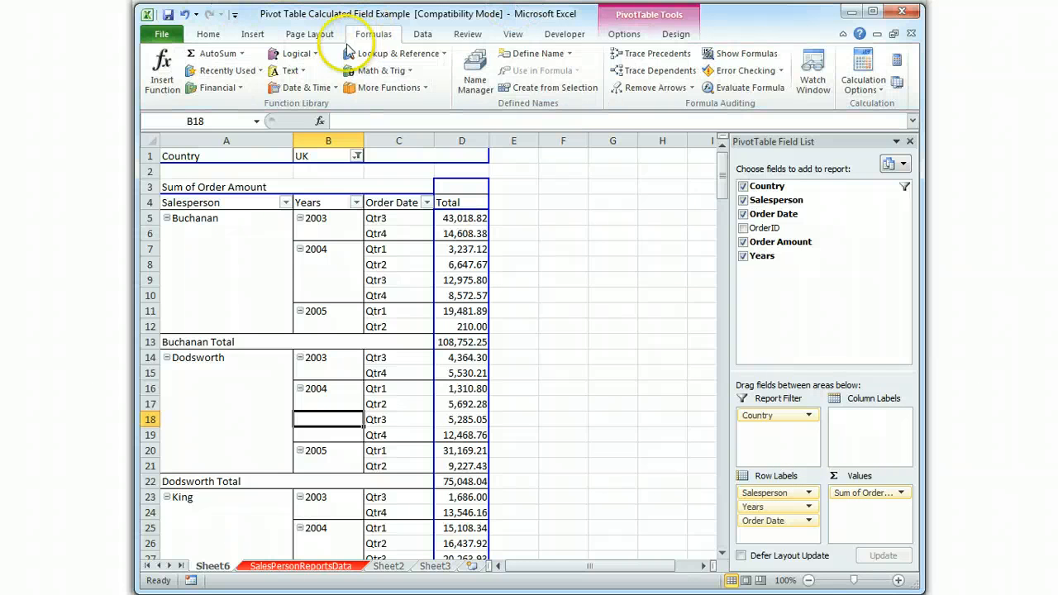
click(296, 53)
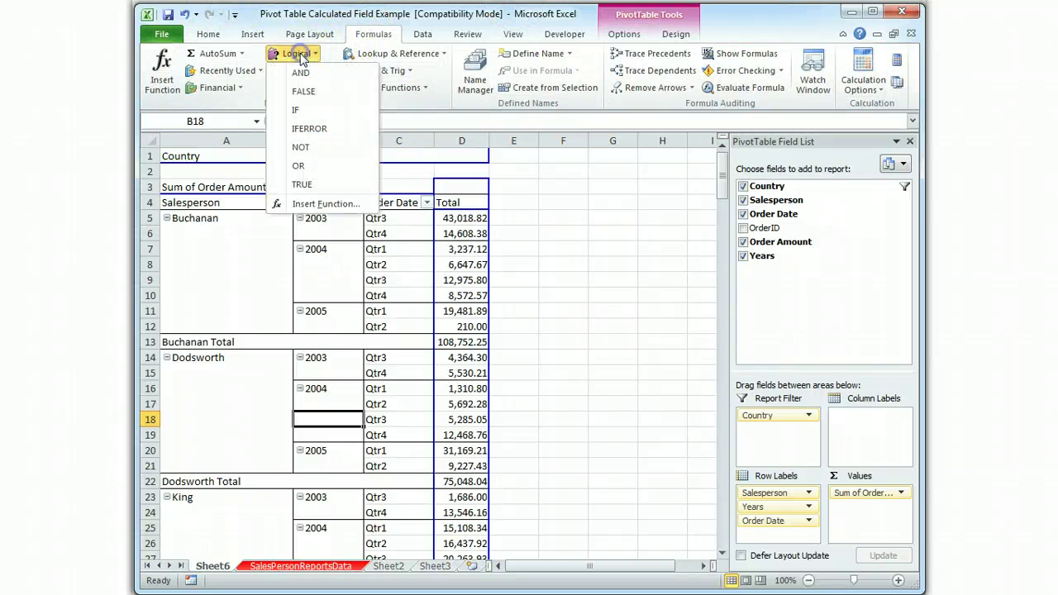
click(298, 109)
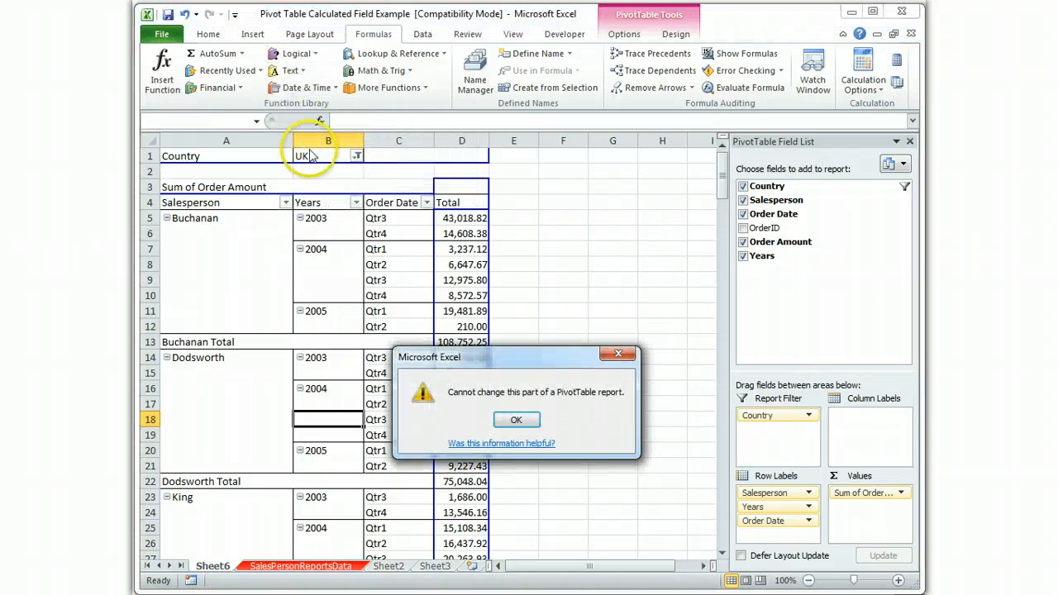
click(532, 422)
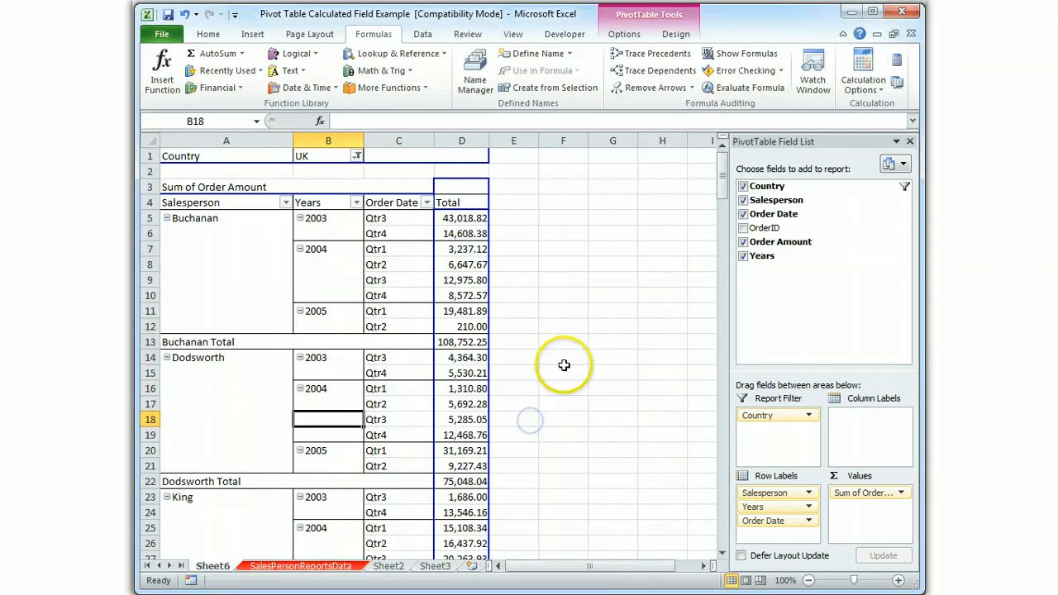
click(565, 326)
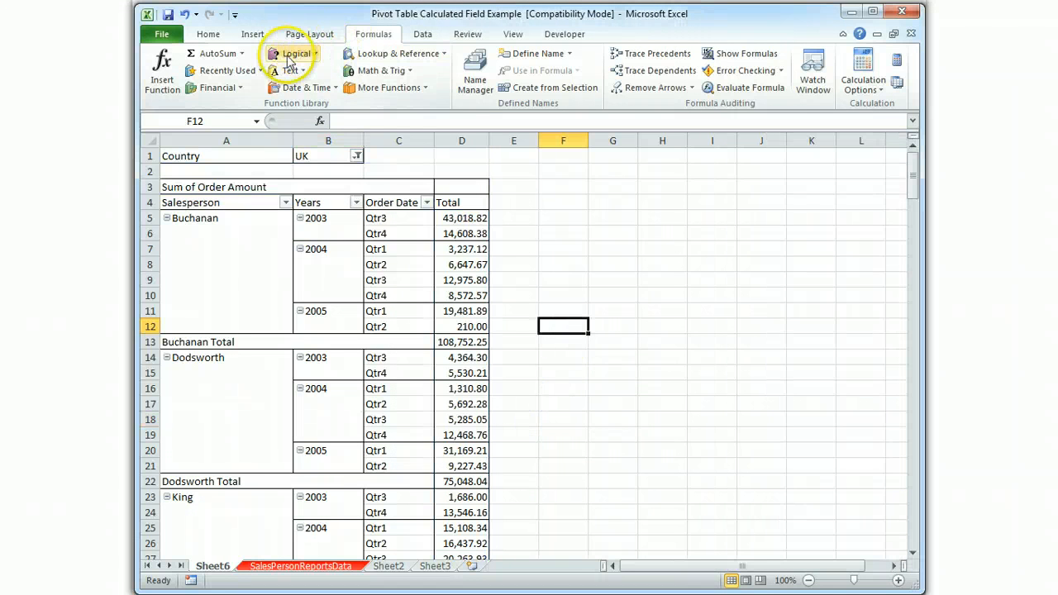
click(299, 54)
click(294, 111)
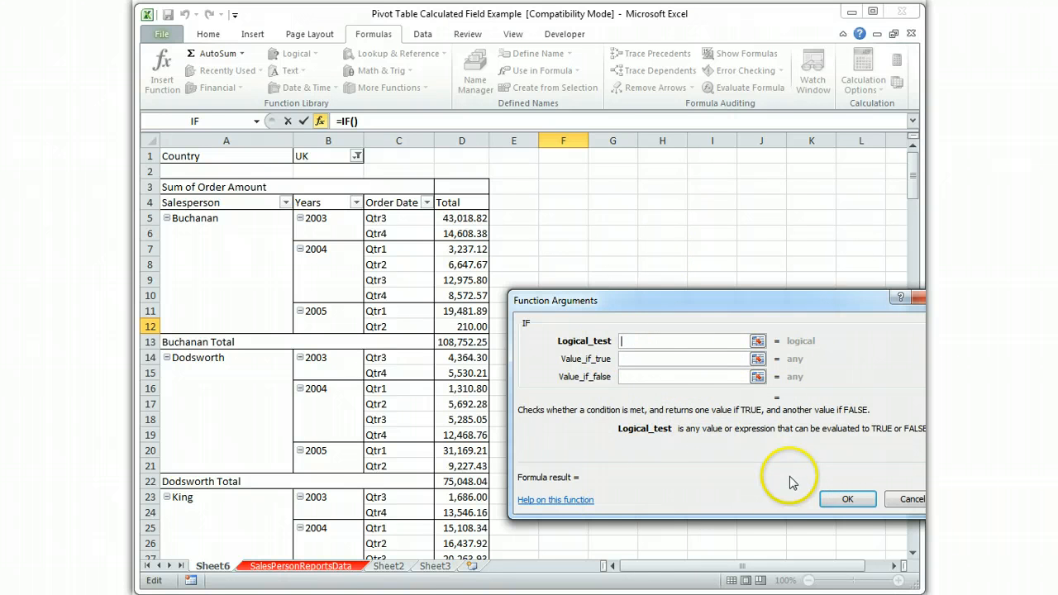
click(909, 499)
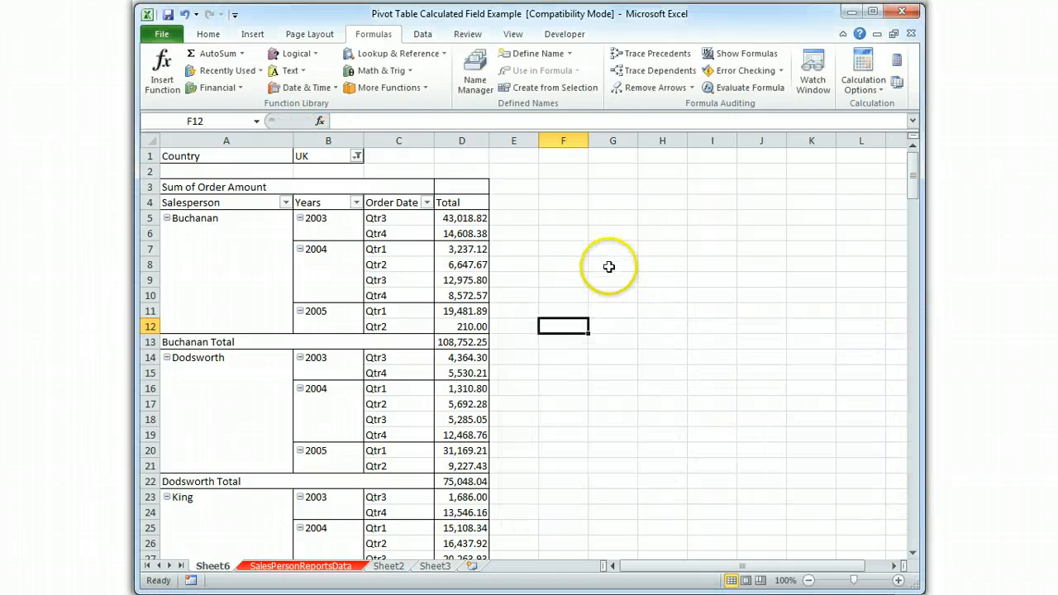
- Re-insert IF into F12 with empty arguments, dismiss the formula error and delete the =IF() text
click(386, 124)
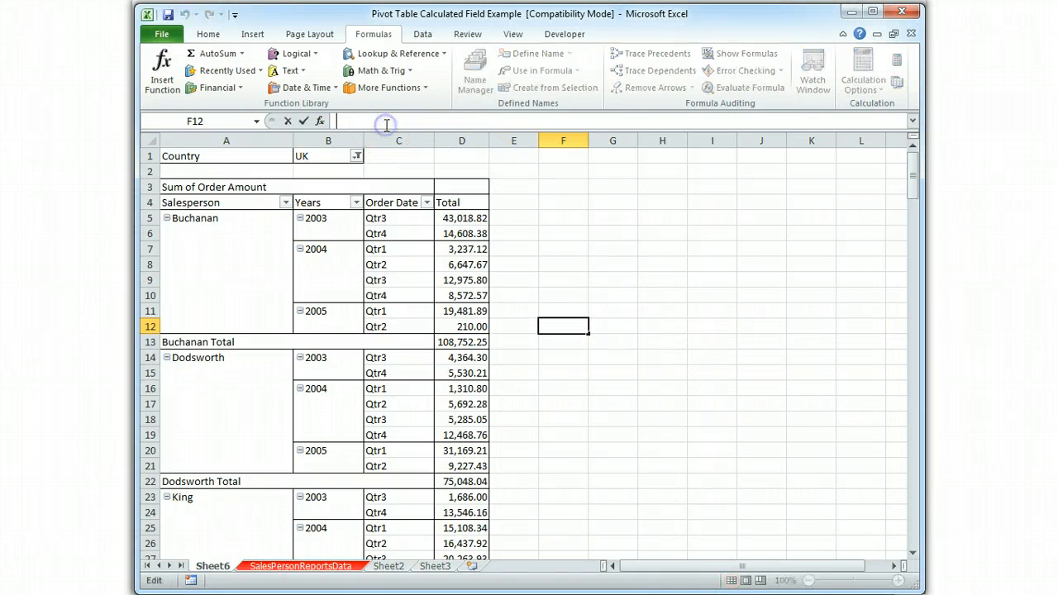
text(=if)
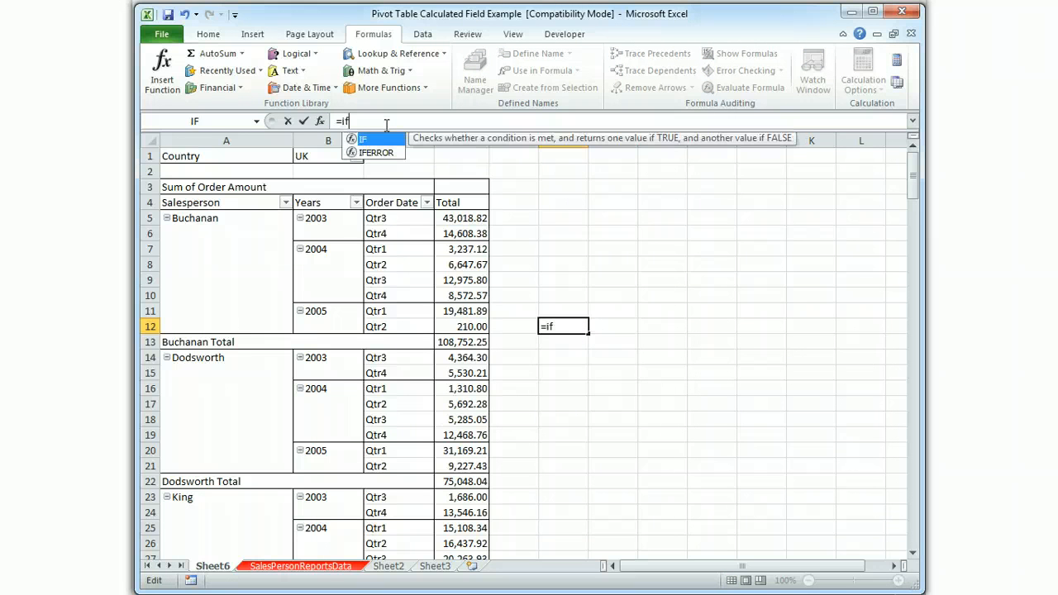
text((")
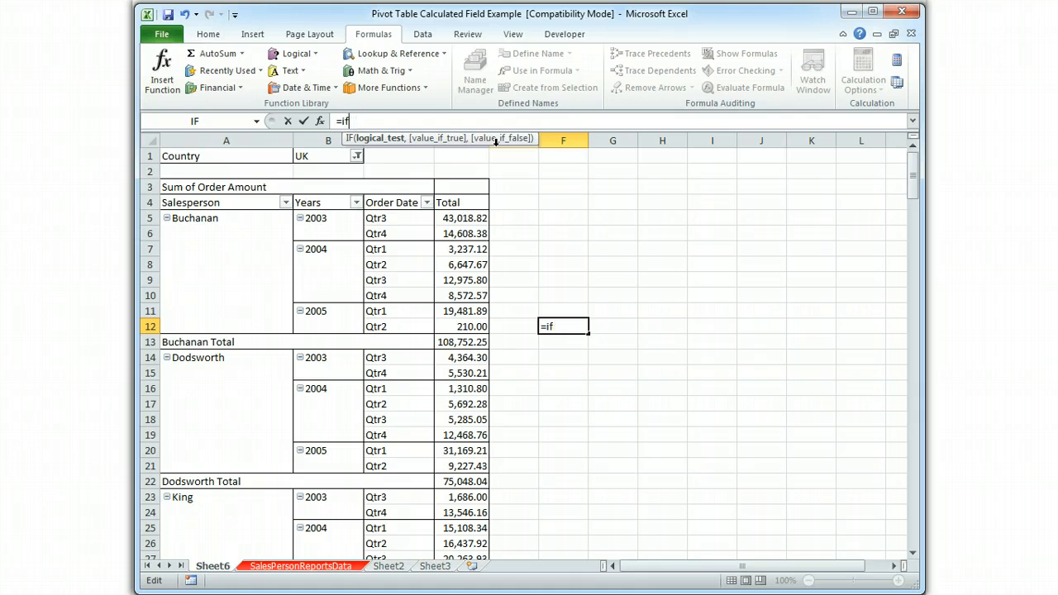
key(BackSpace)
key(BackSpace)
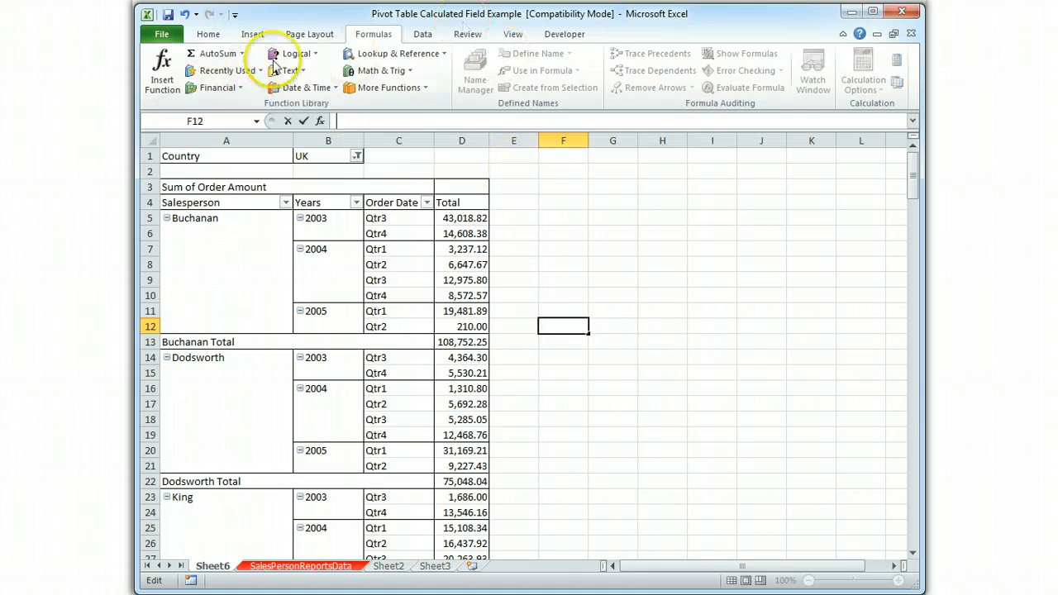
click(296, 53)
click(296, 110)
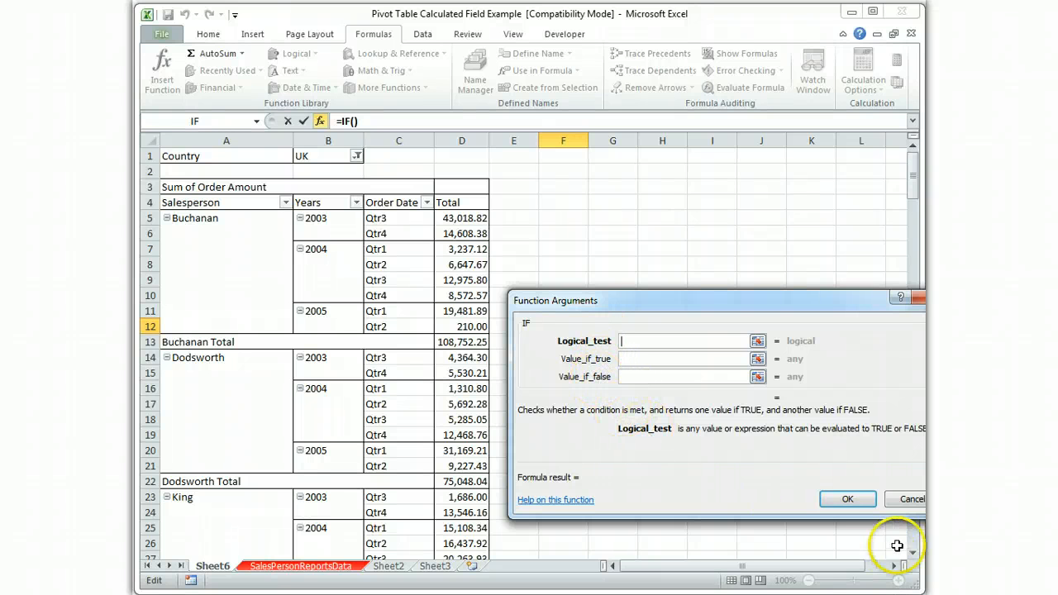
click(848, 498)
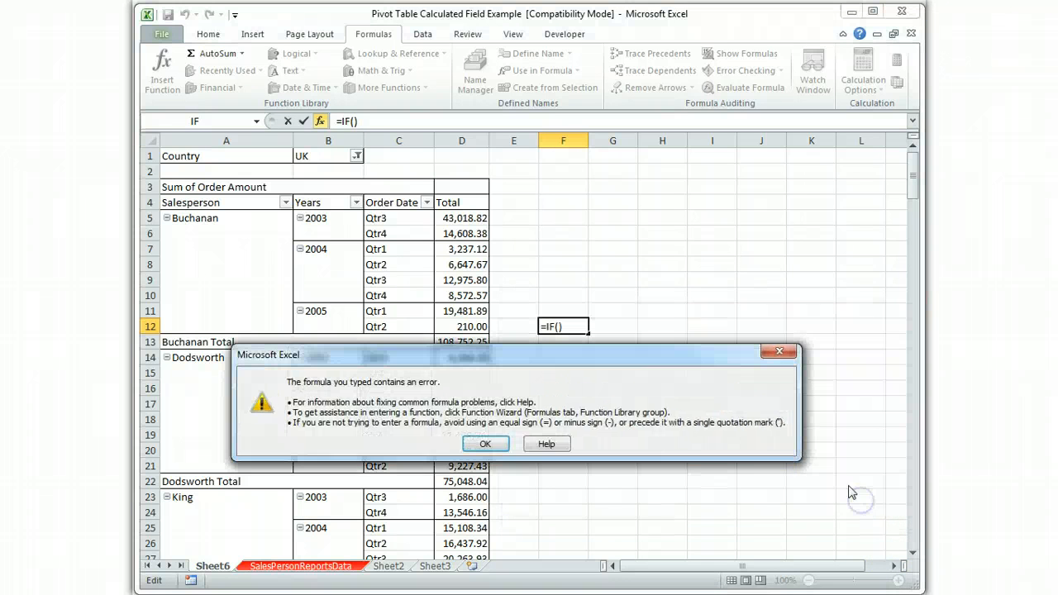
click(486, 444)
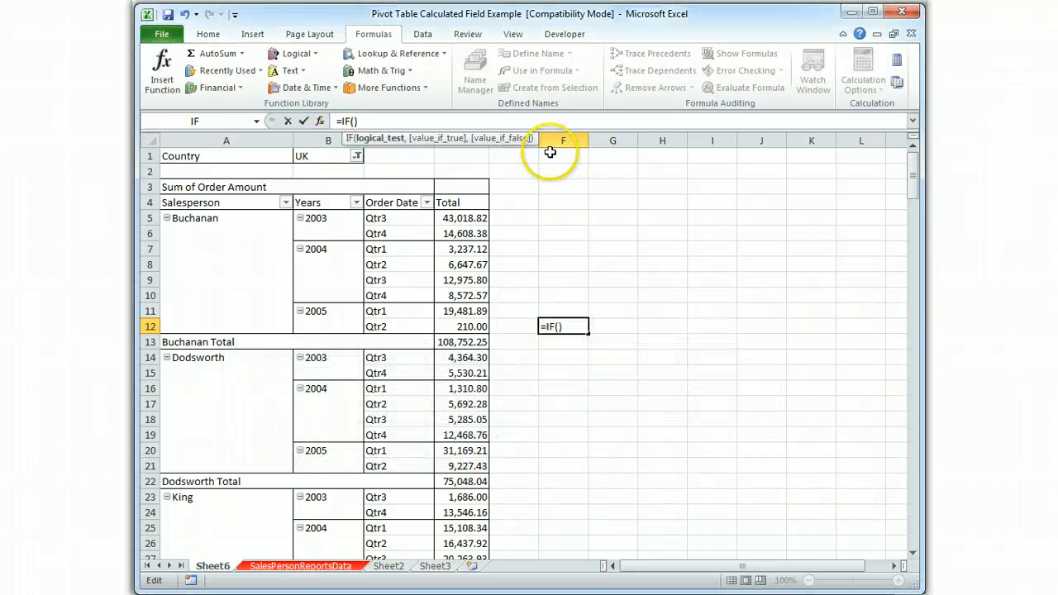
drag(357, 121, 335, 121)
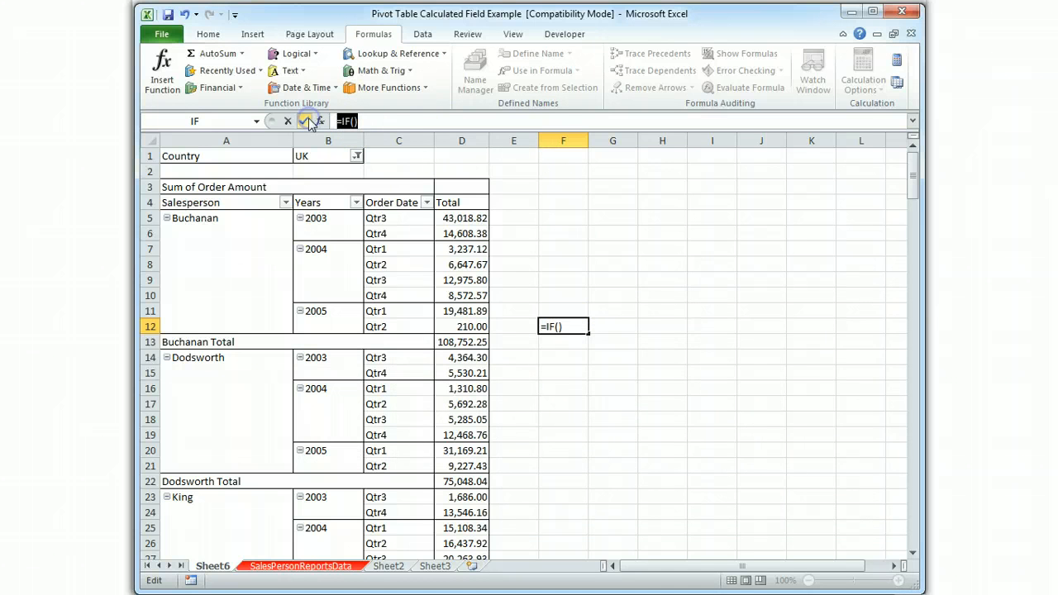
key(Delete)
- Add a BonusPercentage calculated field with formula =if('Order Amount'>20000,.15,.1) to the pivot table
click(328, 295)
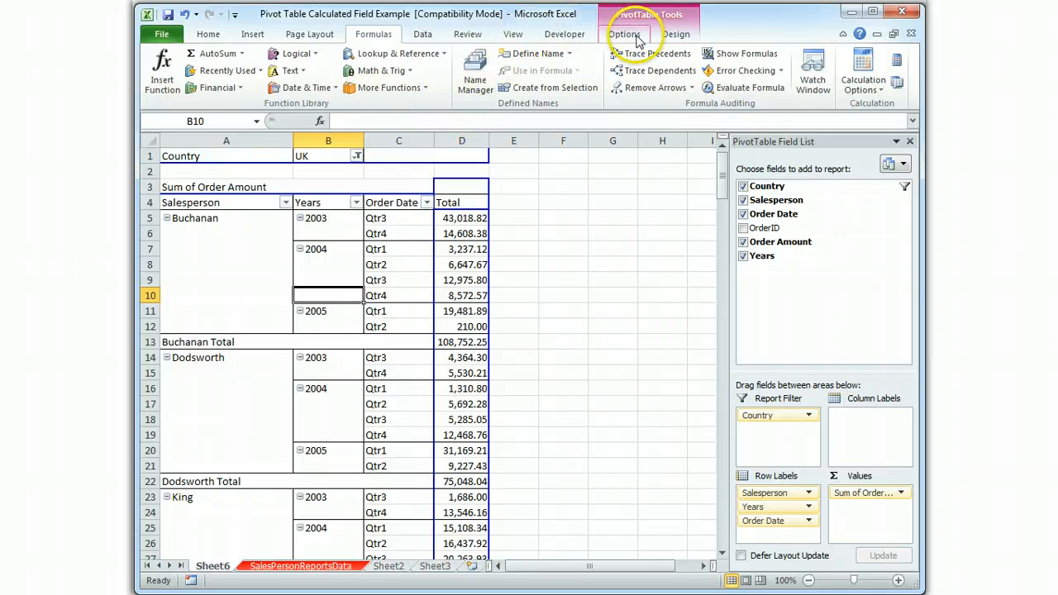
click(624, 34)
click(668, 66)
click(784, 141)
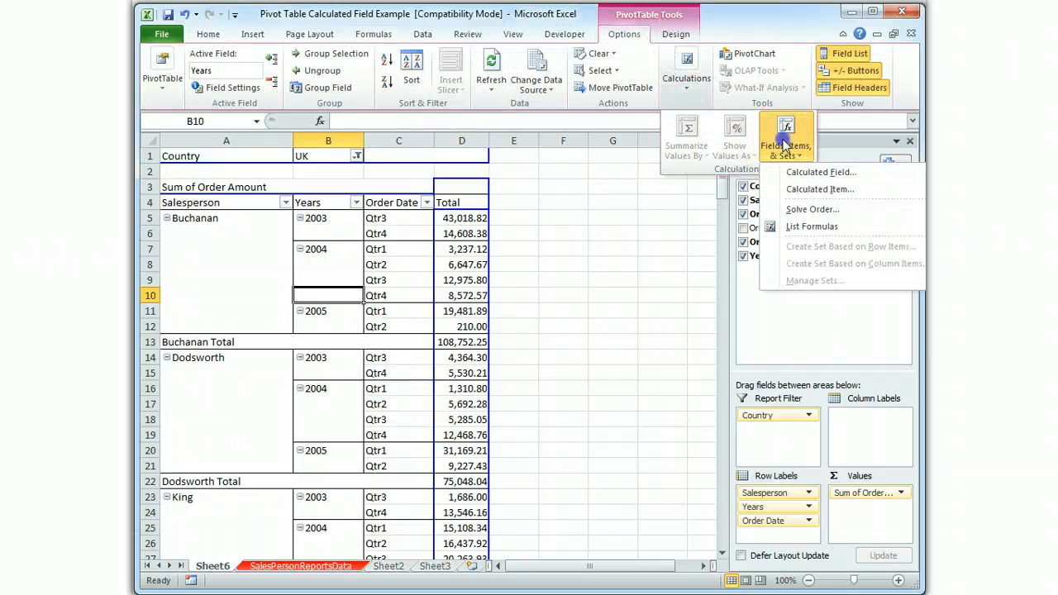
click(821, 172)
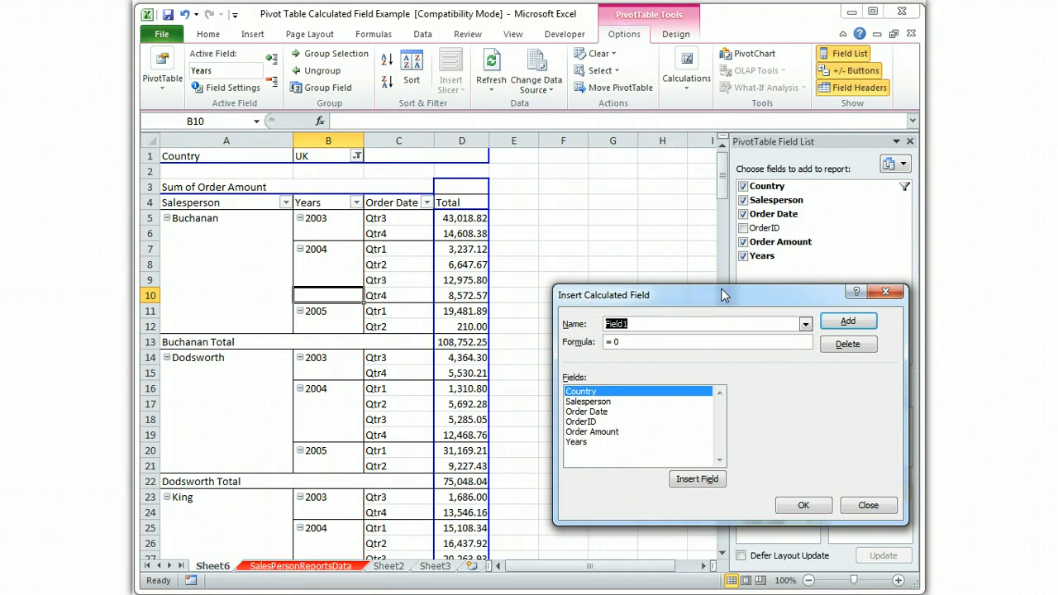
text(BonusPercentage)
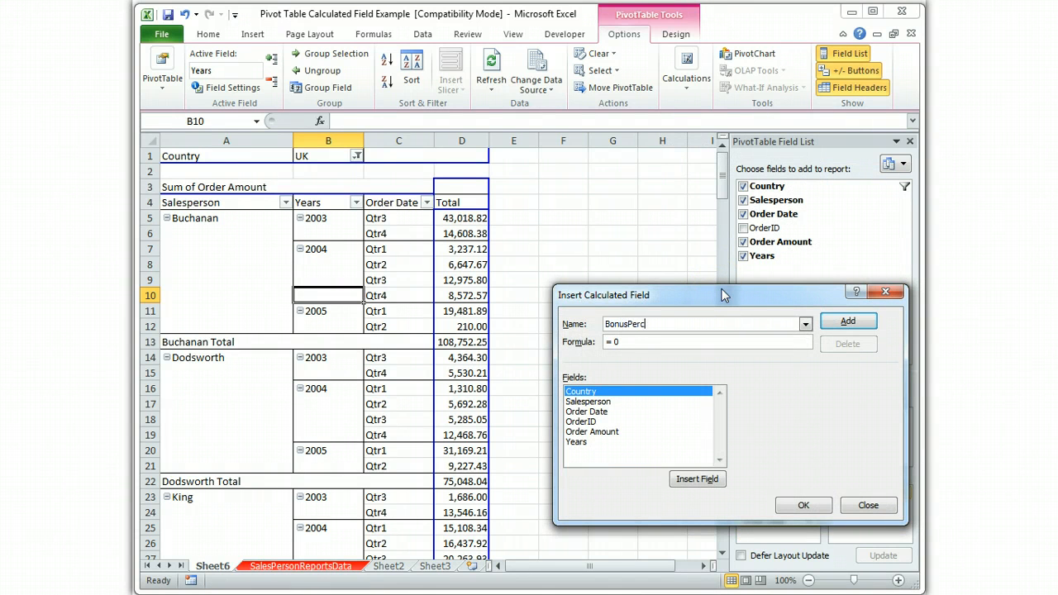
click(646, 342)
text(=if()
click(603, 432)
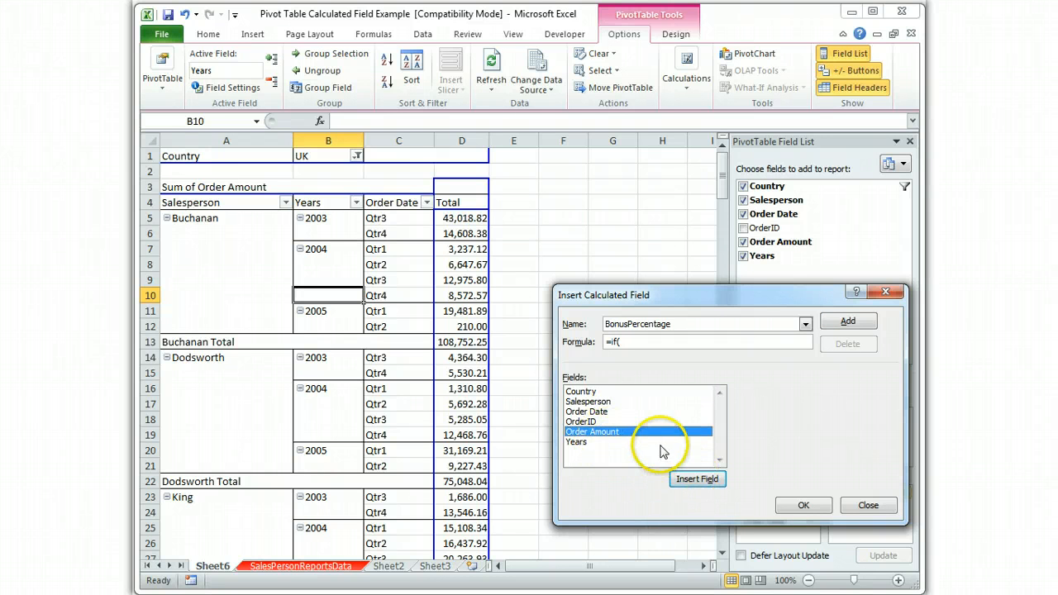
click(686, 482)
text('Order Amount'>20000,.15,.1))
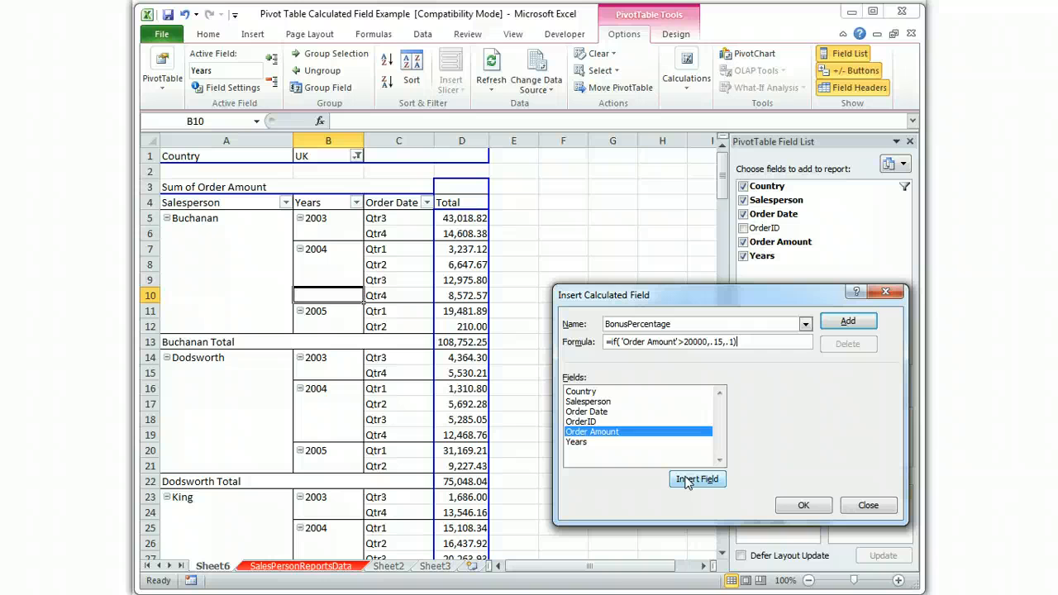
click(803, 505)
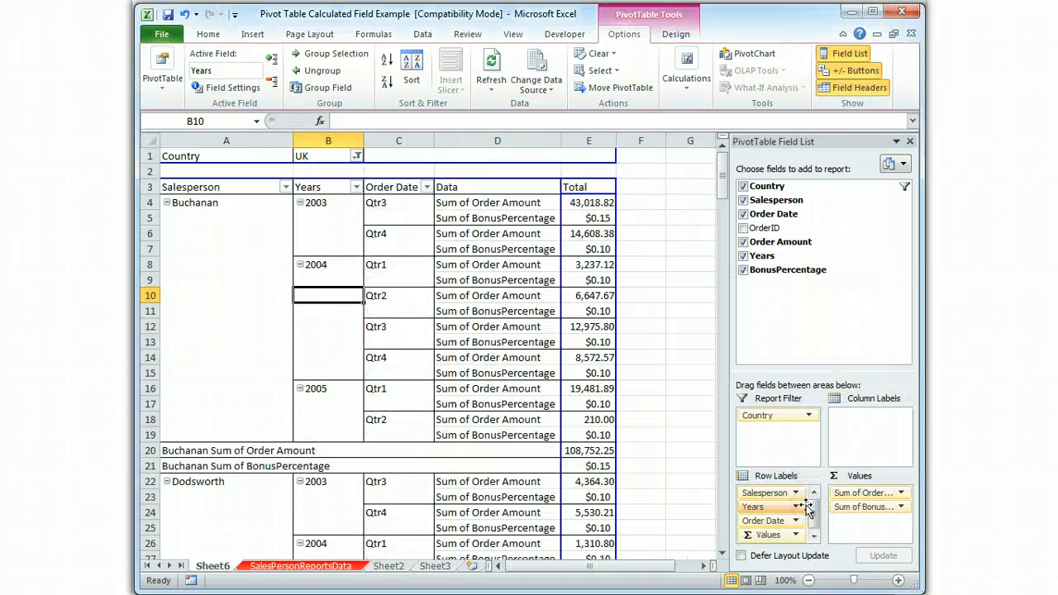
- Uncheck BonusPercentage and drag it into the Values area as a Sum of BonusPercentage column beside Sum of Order Amount
click(791, 270)
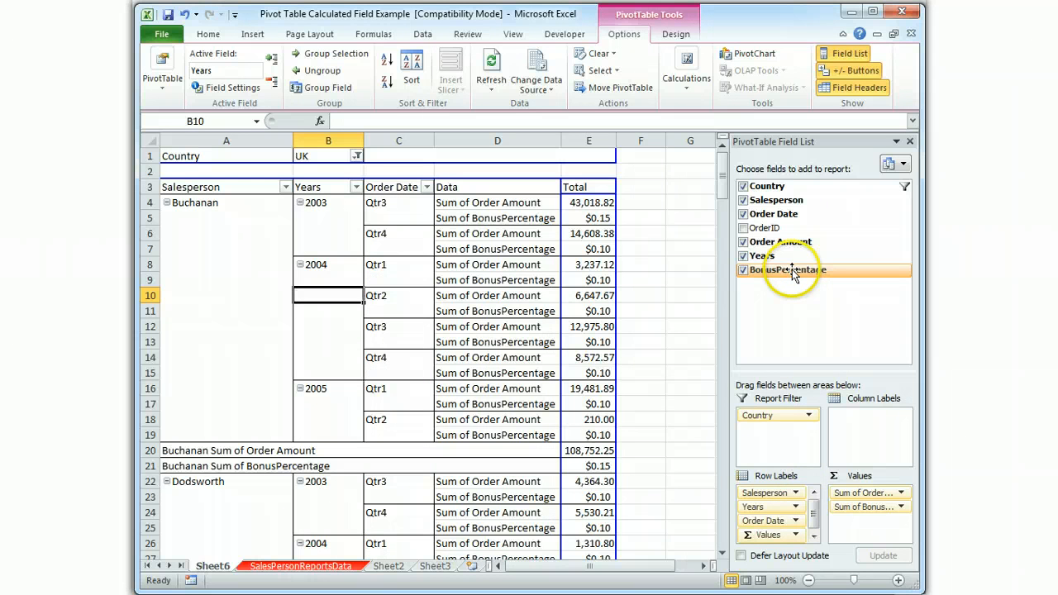
click(742, 270)
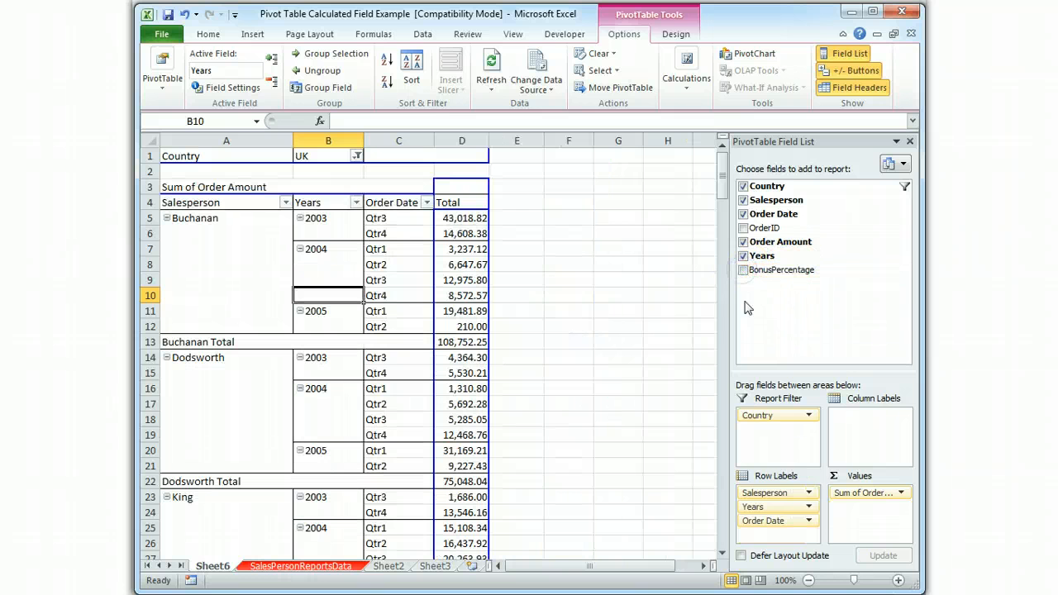
click(783, 273)
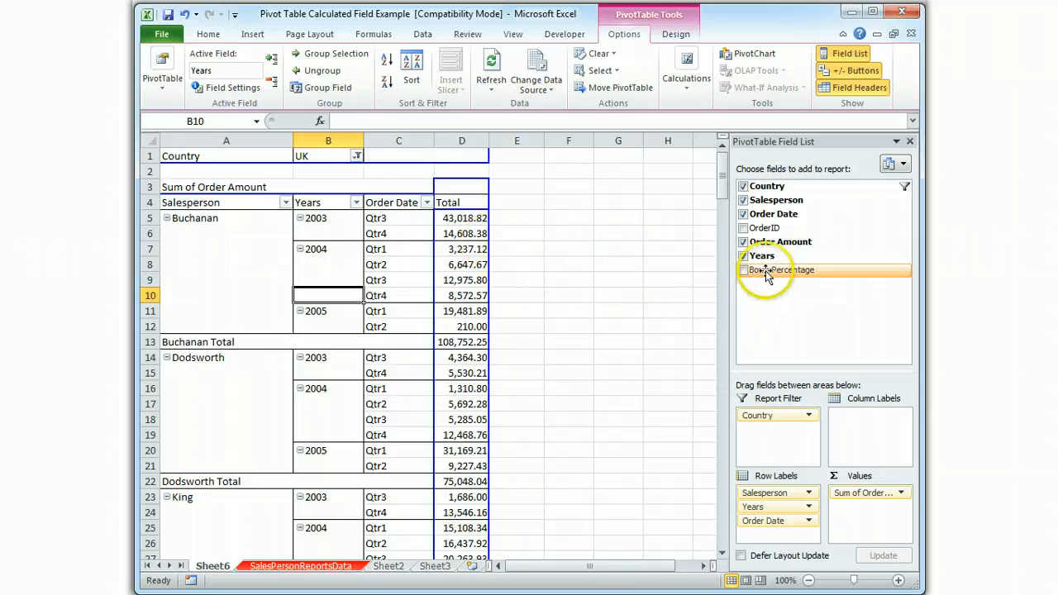
mouse_move(769, 271)
mouse_down()
mouse_move(838, 417)
mouse_move(865, 419)
mouse_move(872, 434)
mouse_up()
click(515, 420)
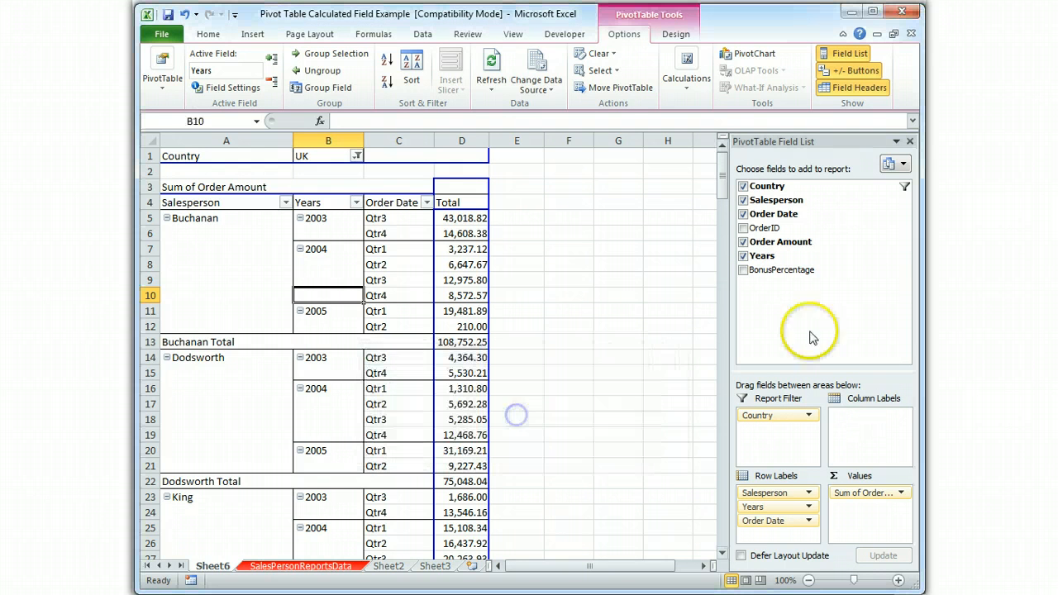
click(795, 270)
drag(795, 270, 855, 518)
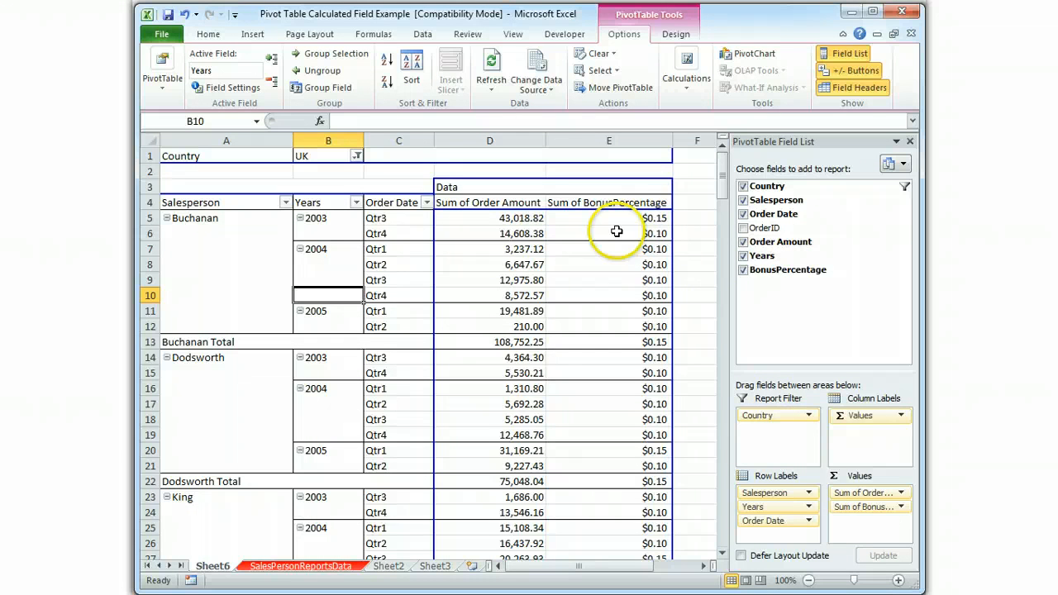
click(863, 507)
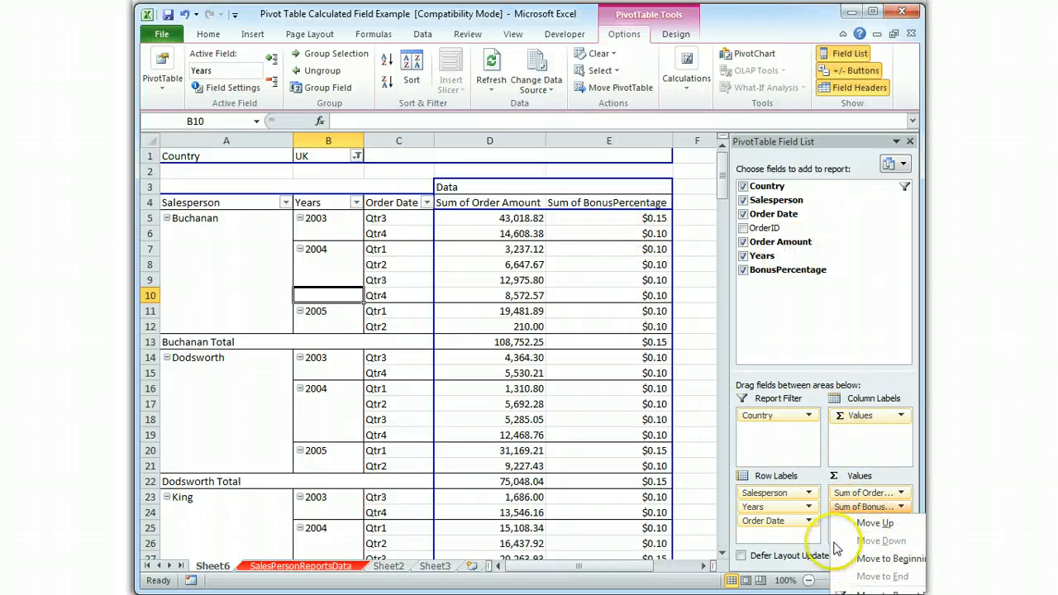
- Rename Sum of BonusPercentage to Bonus Percent with Percentage number format at 0 decimals
click(889, 592)
text(Bonus Percent)
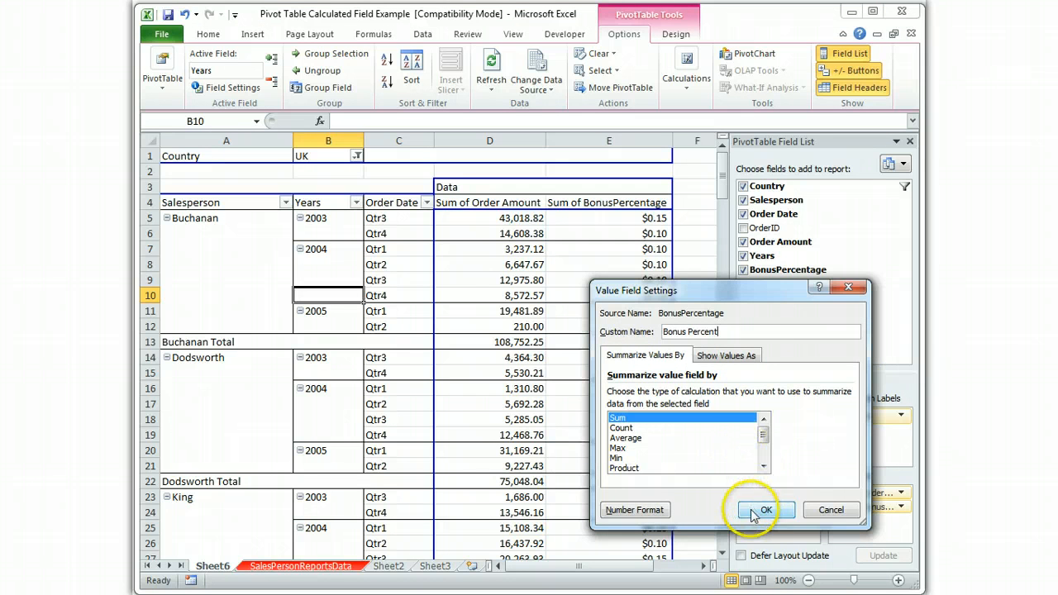
click(634, 510)
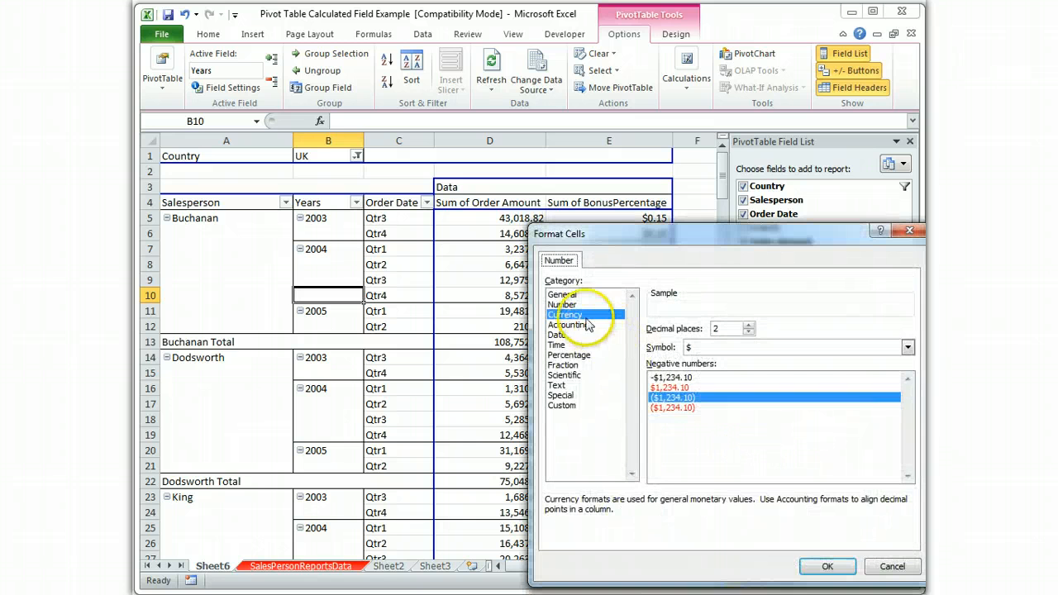
click(571, 354)
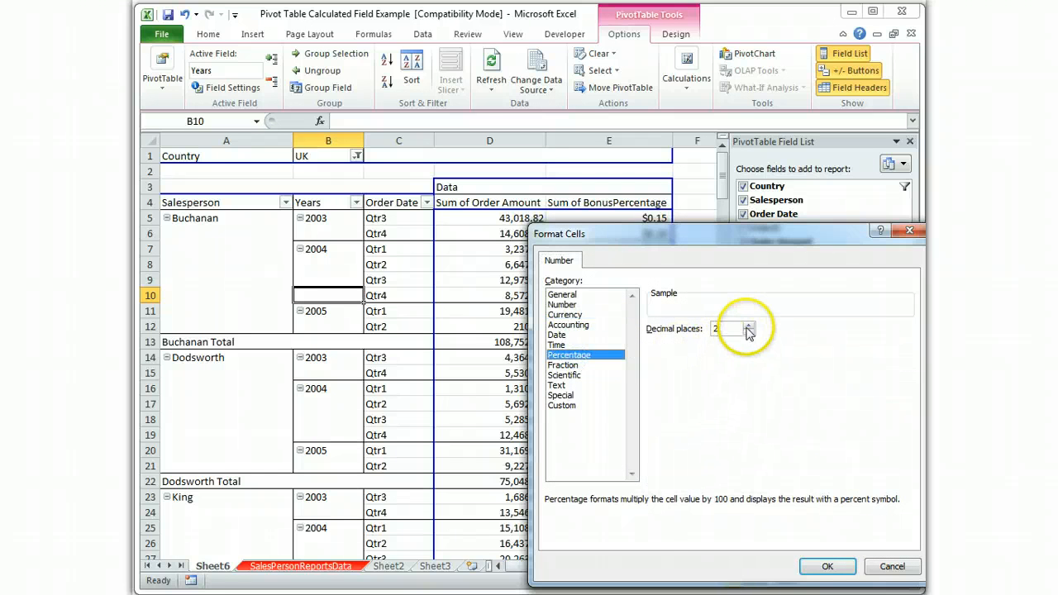
click(750, 324)
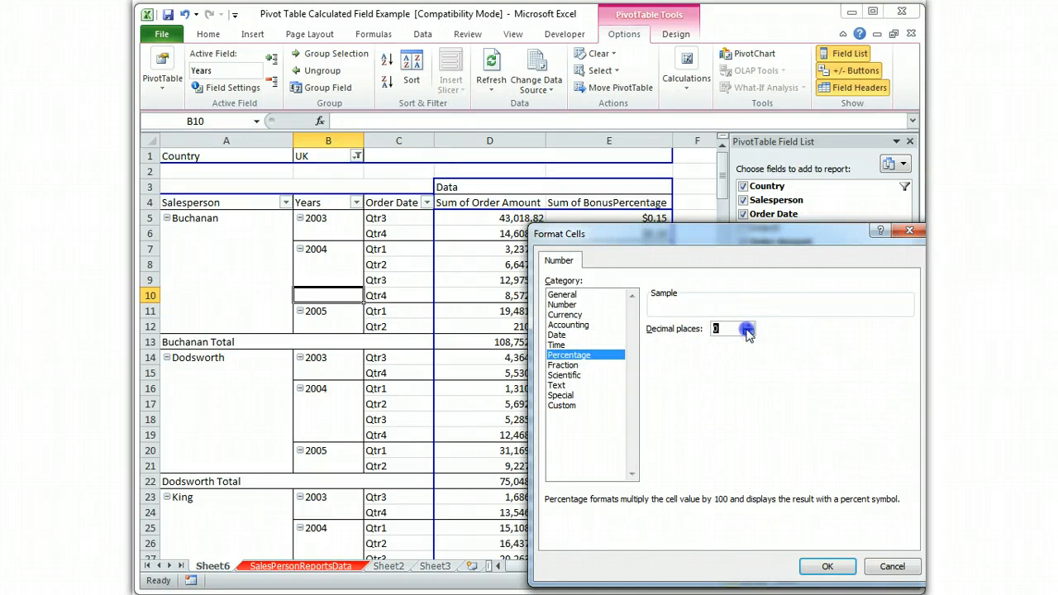
click(827, 567)
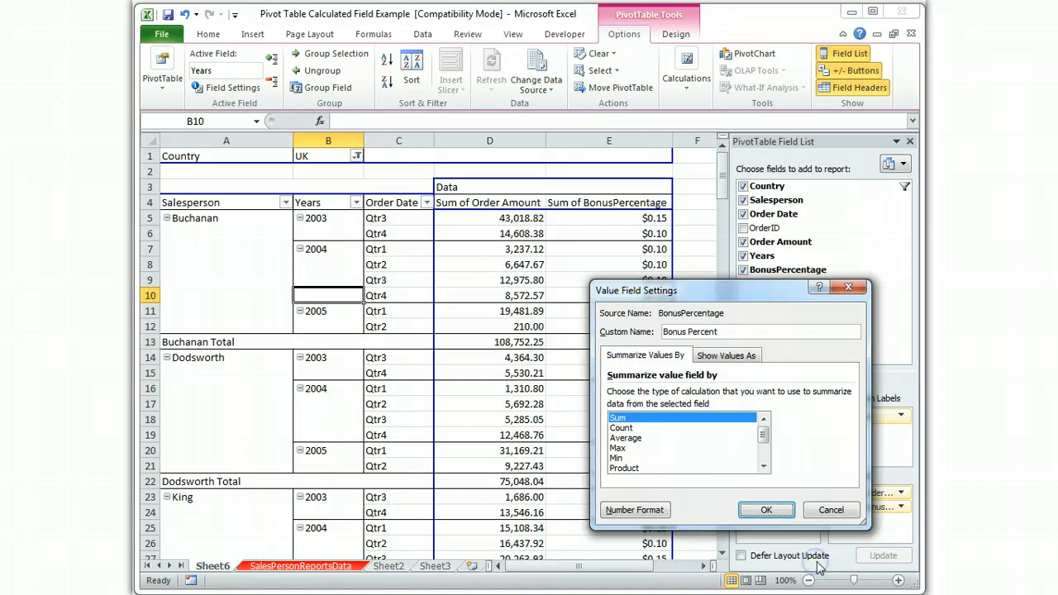
click(766, 510)
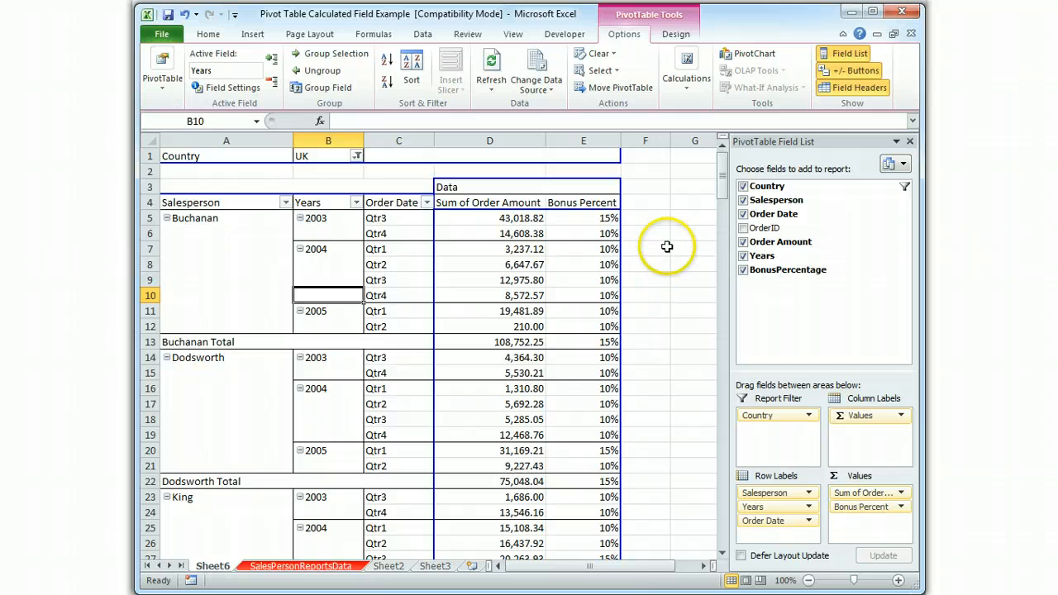
- Add a Bonus calculated field with formula ='Order Amount'*BonusPercentage as a Sum of Bonus column
click(687, 78)
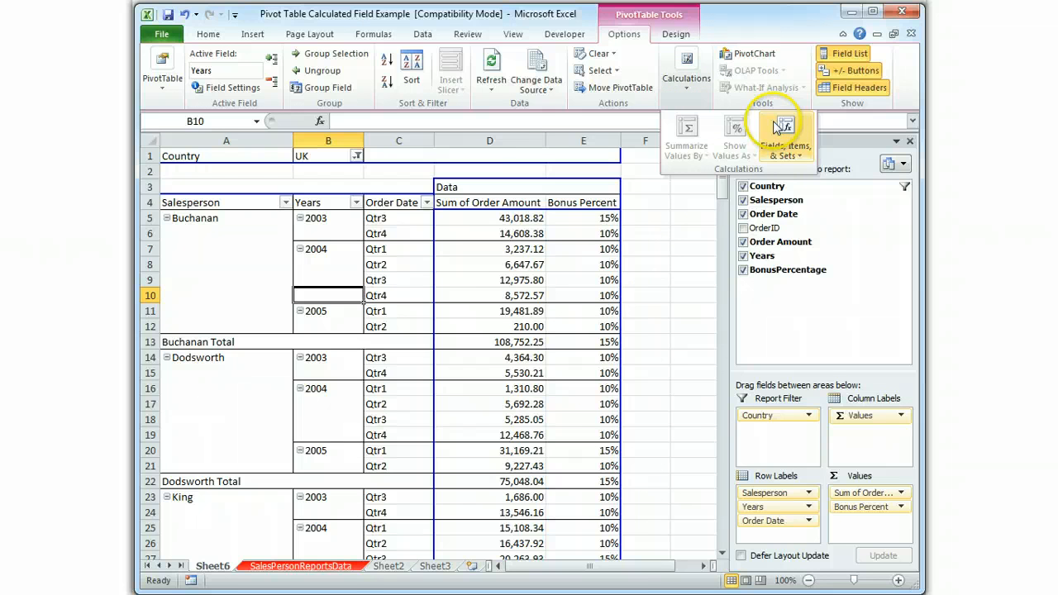
click(783, 126)
click(794, 173)
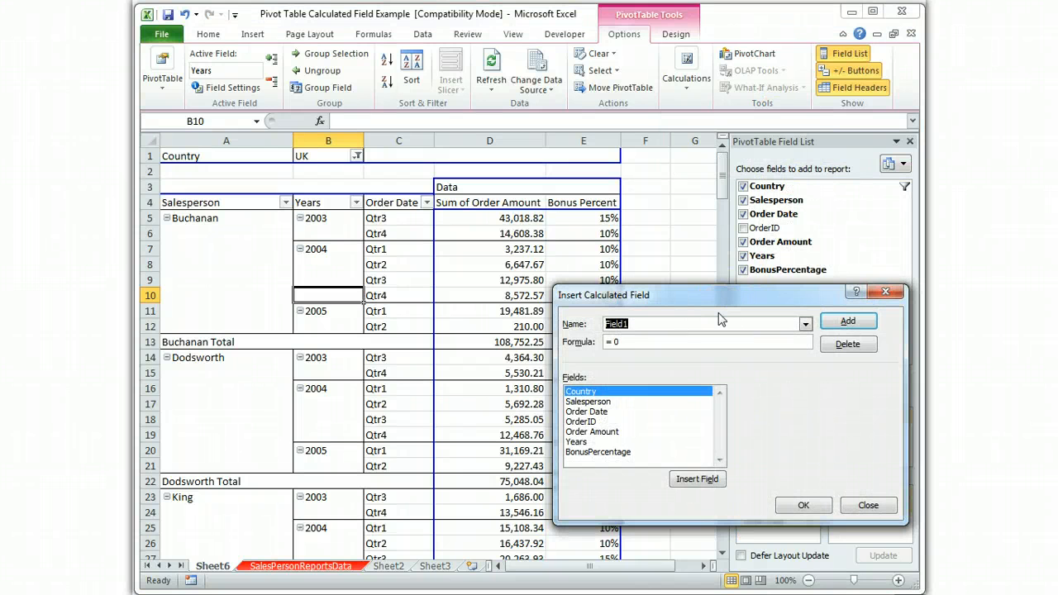
text(Bonus)
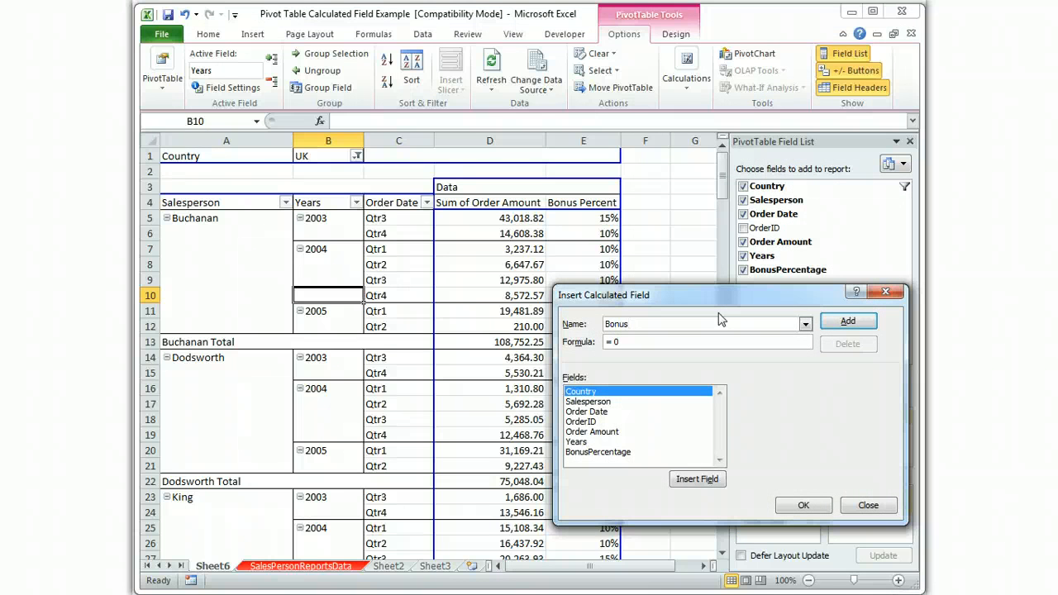
click(644, 344)
click(591, 432)
click(697, 479)
text('Order Amount'*)
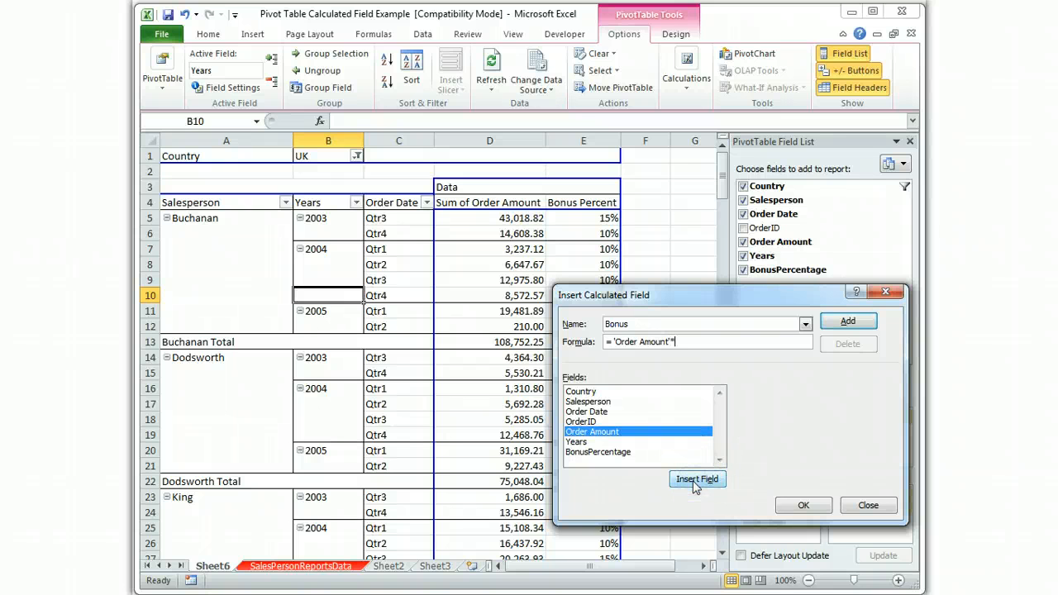
click(597, 452)
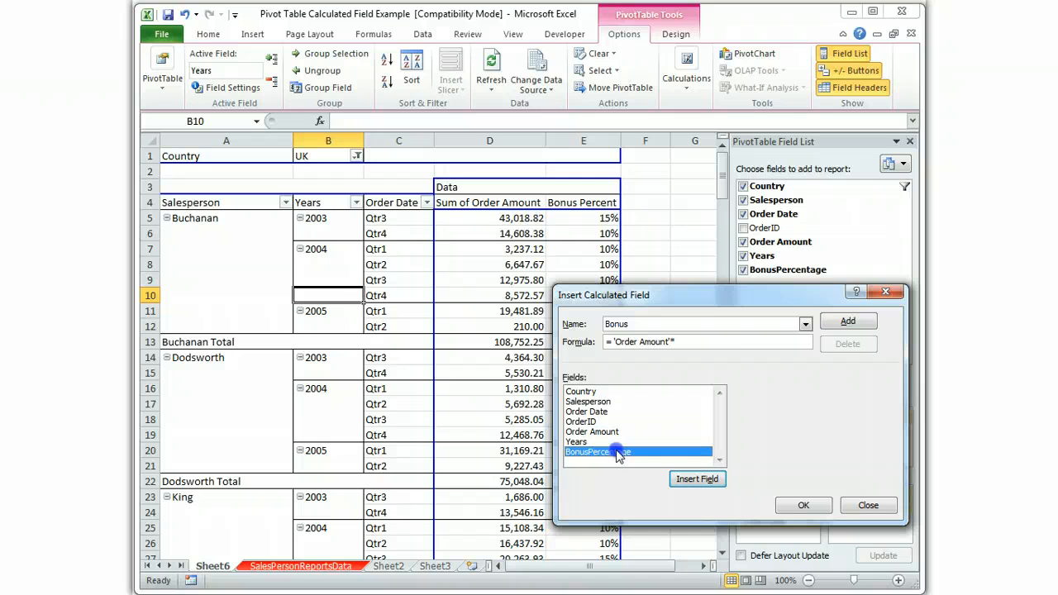
click(709, 479)
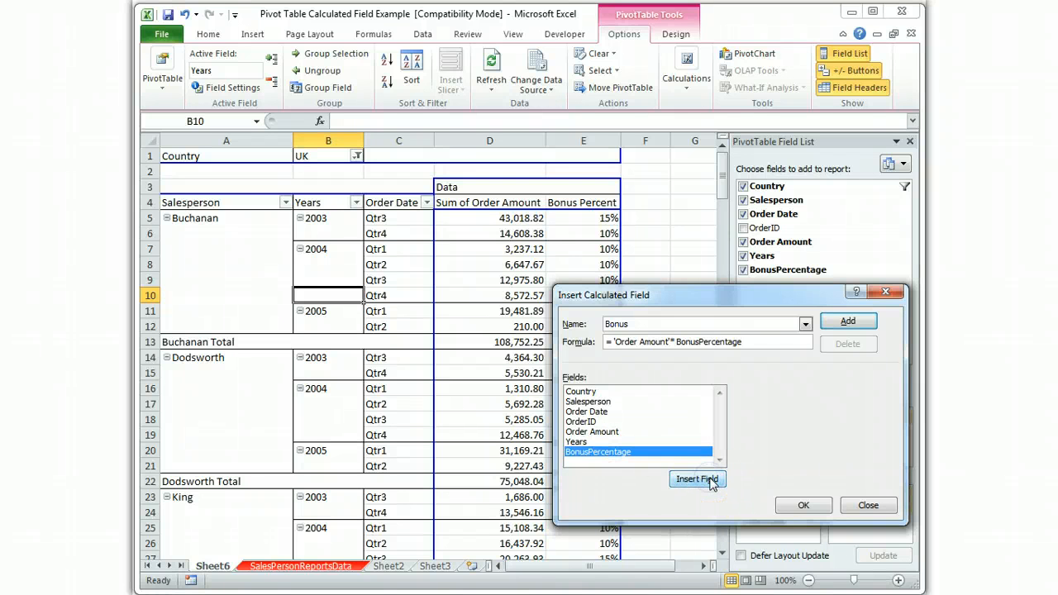
click(803, 505)
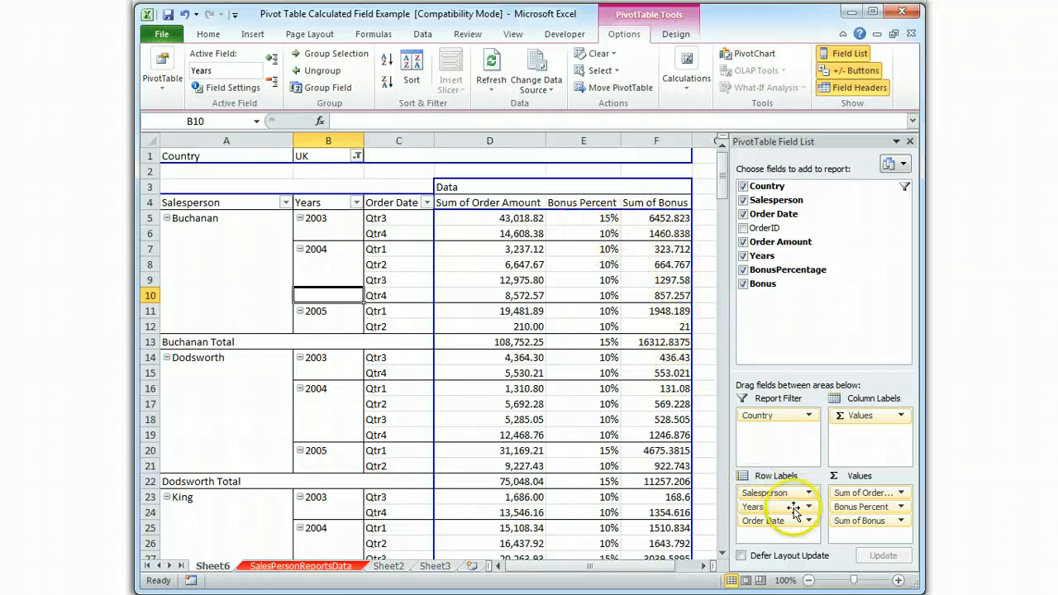
- Rename Sum of Bonus to Bonus Amount with Number format, two decimals and 1000 separator
click(845, 522)
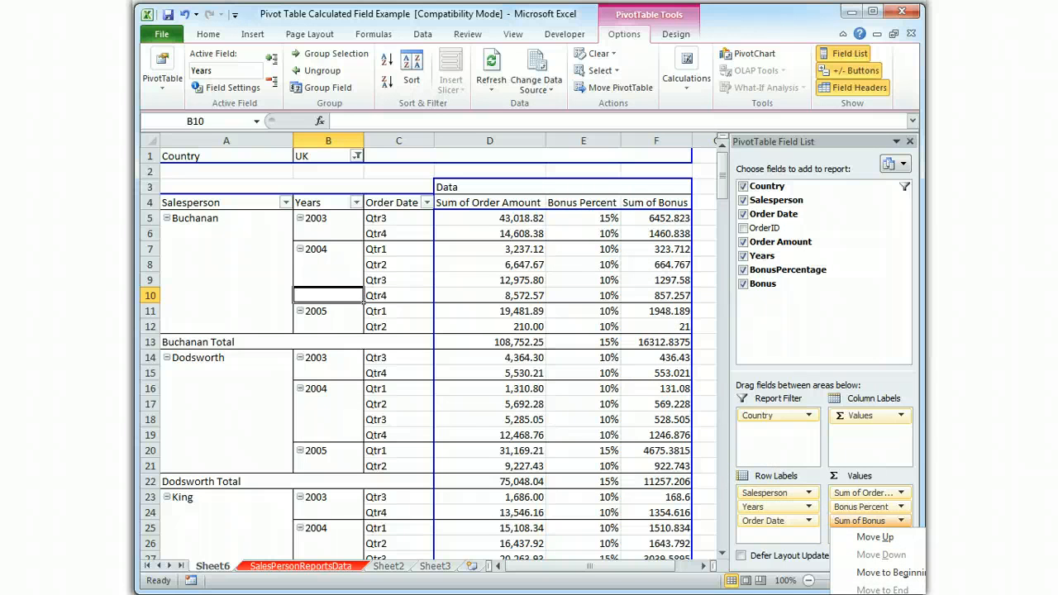
double_click(719, 331)
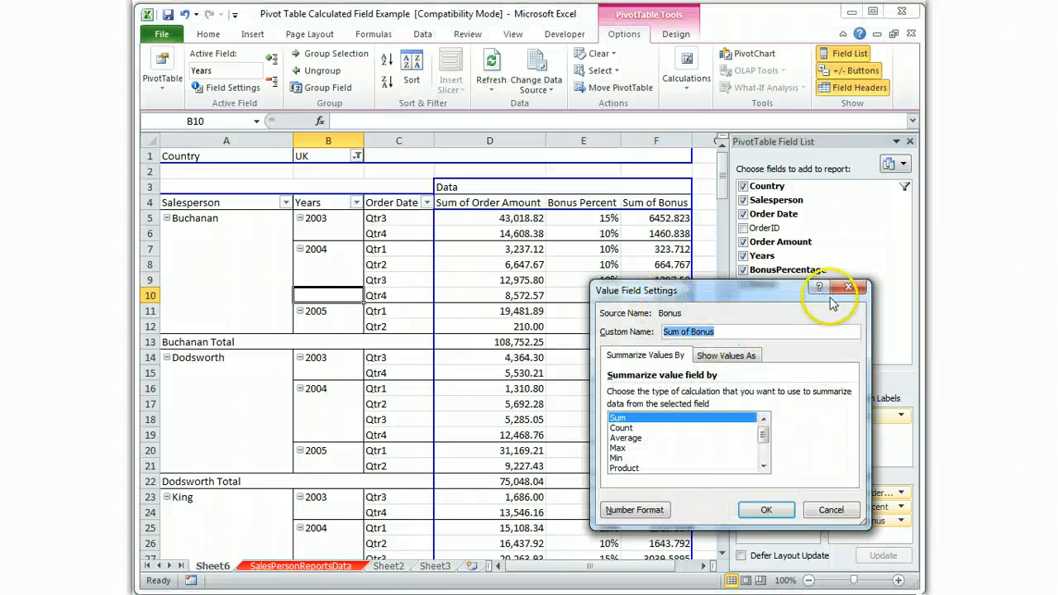
key(Delete)
text(Bonus Amount)
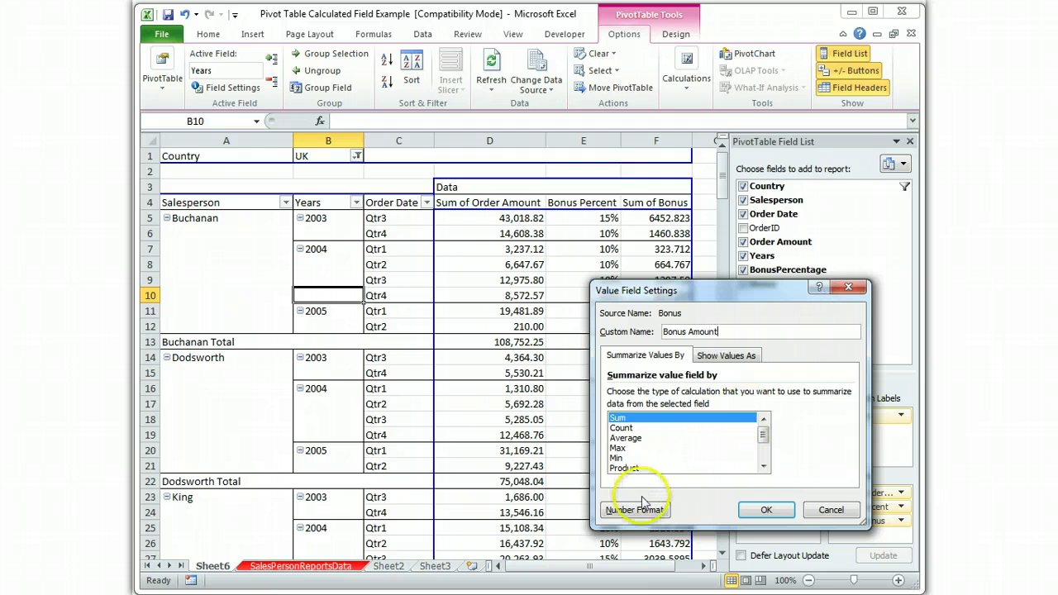
click(635, 510)
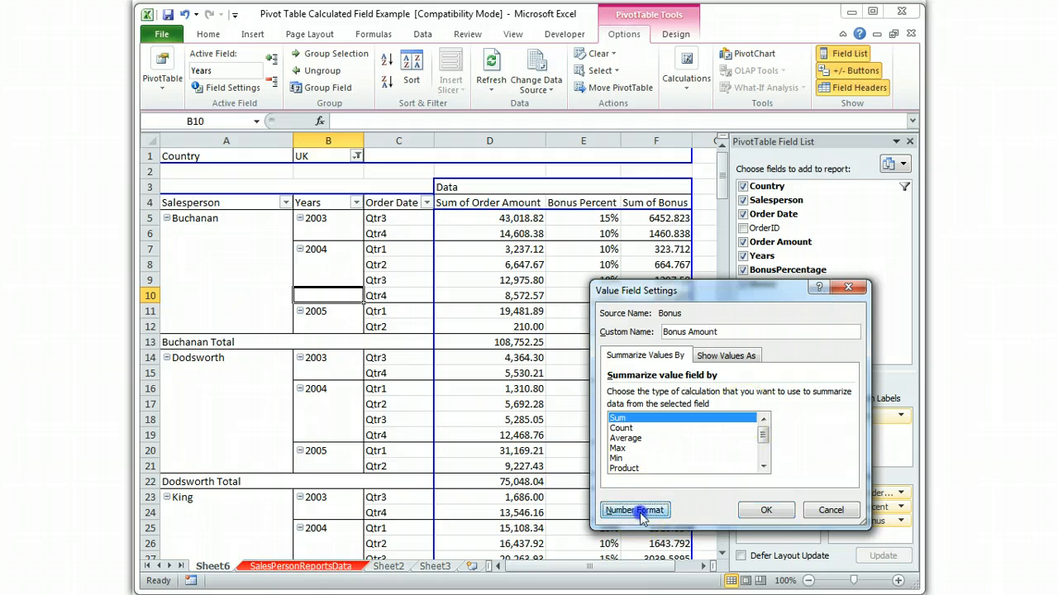
click(562, 305)
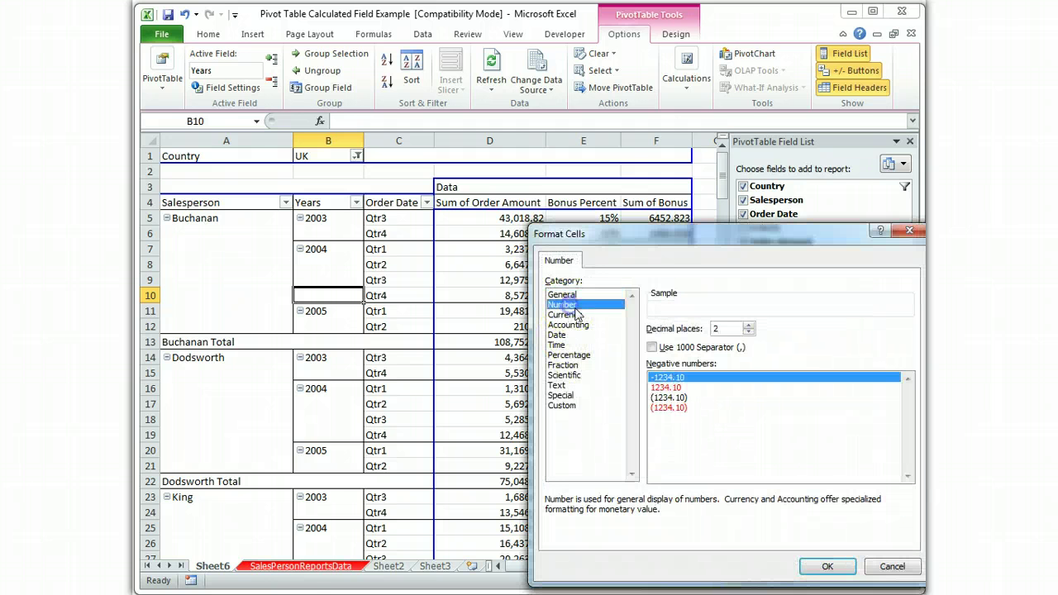
click(652, 347)
click(828, 566)
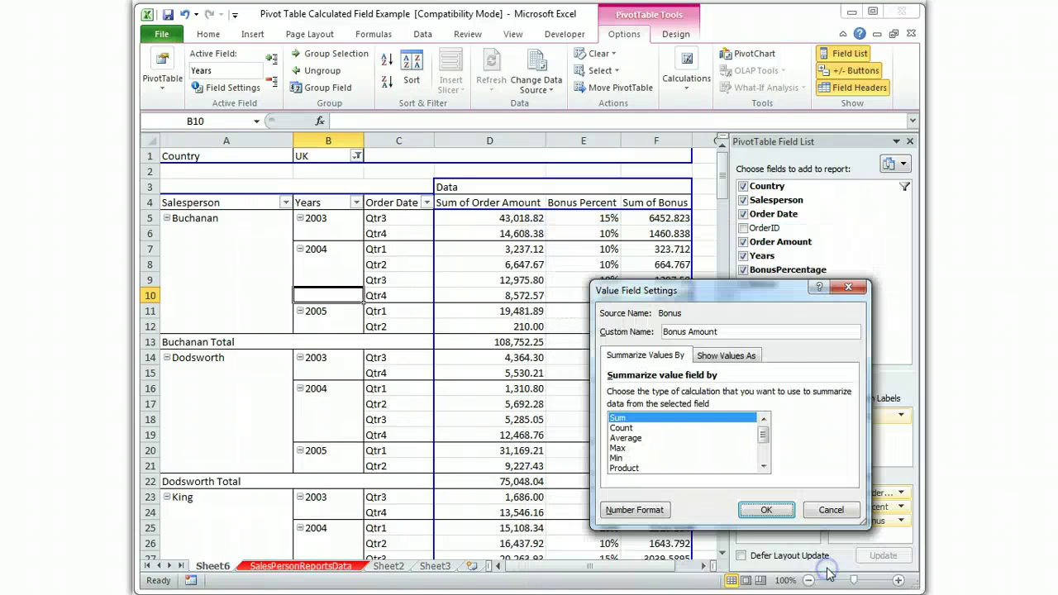
click(765, 510)
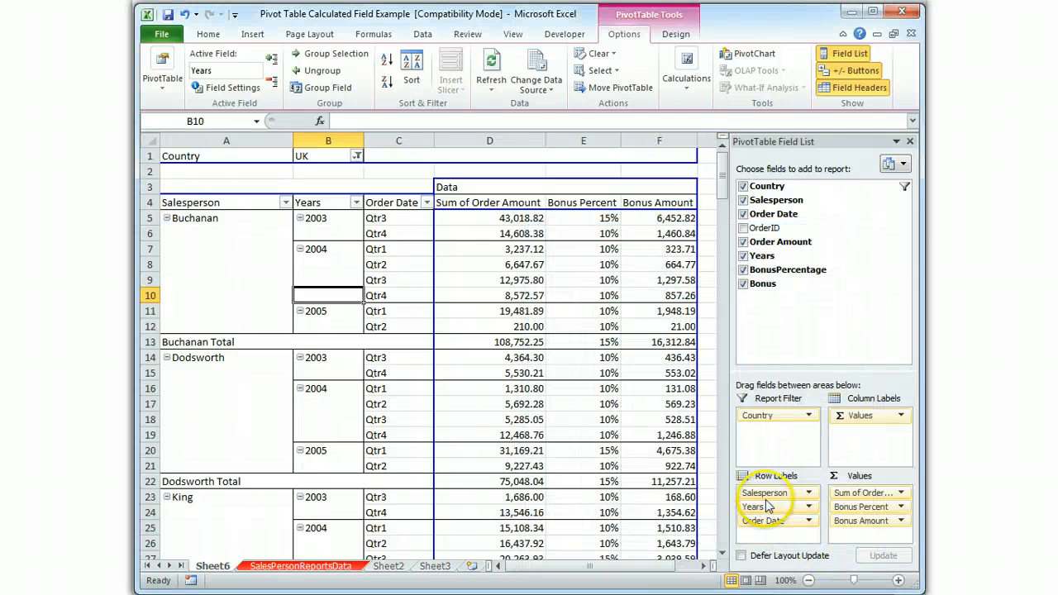
- Rename Sum of Order Amount to Total Sales in its Value Field Settings
click(864, 493)
click(876, 579)
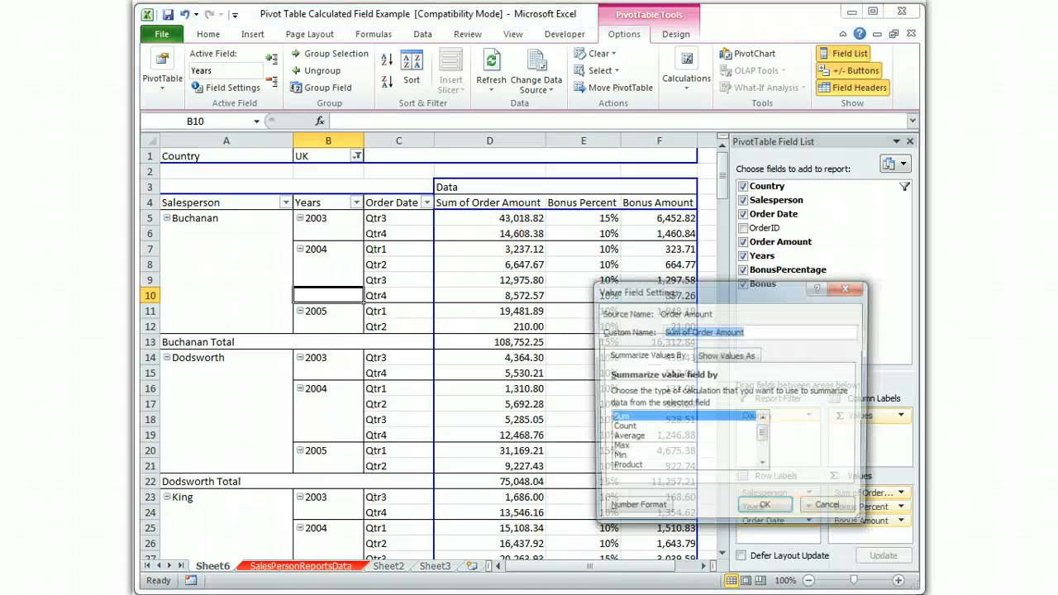
key(Delete)
text(Total Sales)
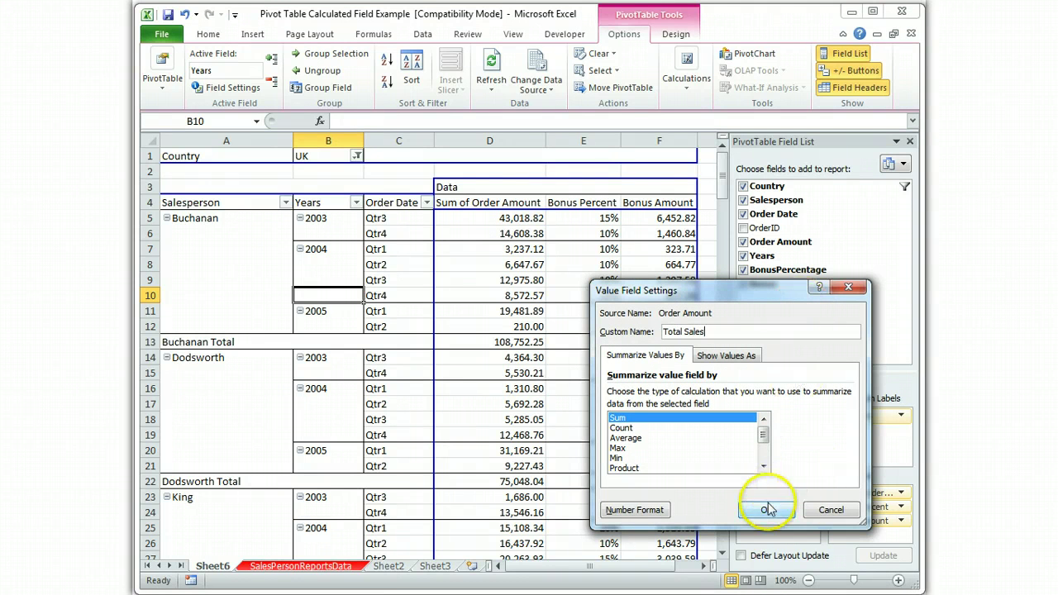
click(767, 510)
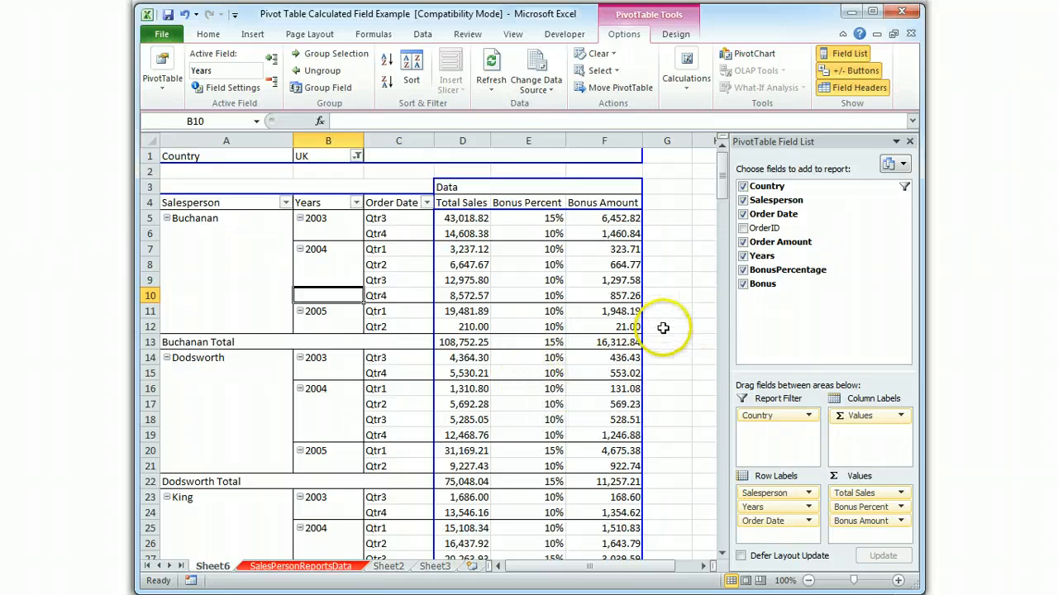
- Uncheck and recheck Bonus so it returns as an unformatted Sum of Bonus column, and reach its settings
click(743, 285)
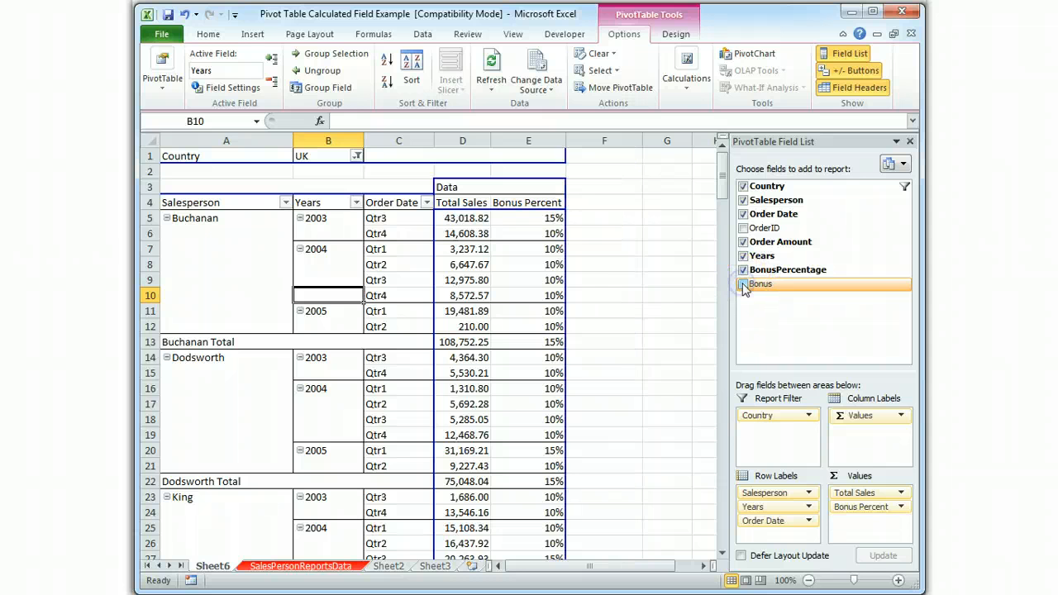
click(743, 285)
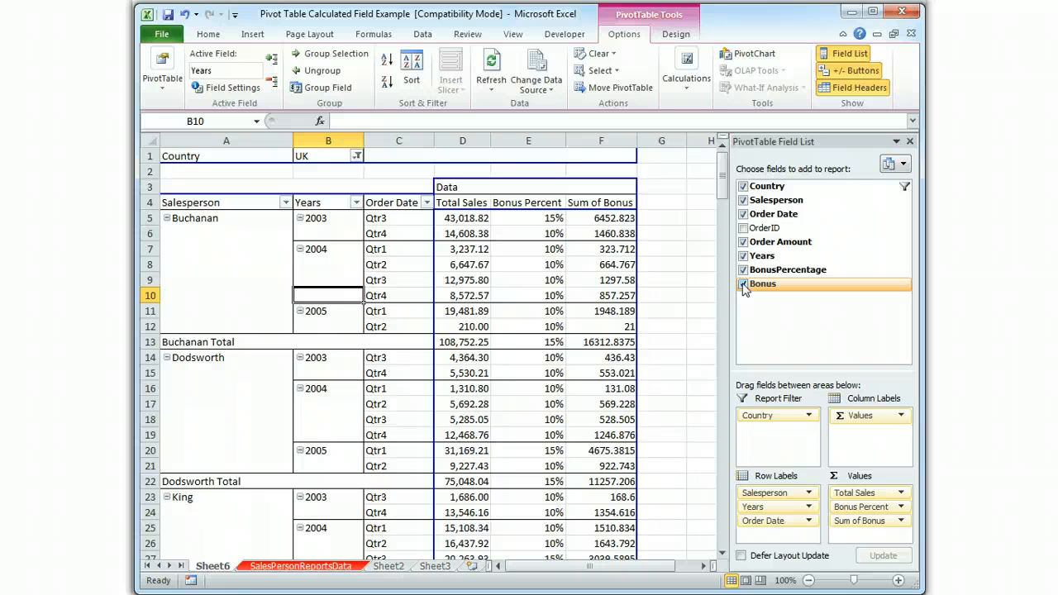
click(865, 522)
click(885, 591)
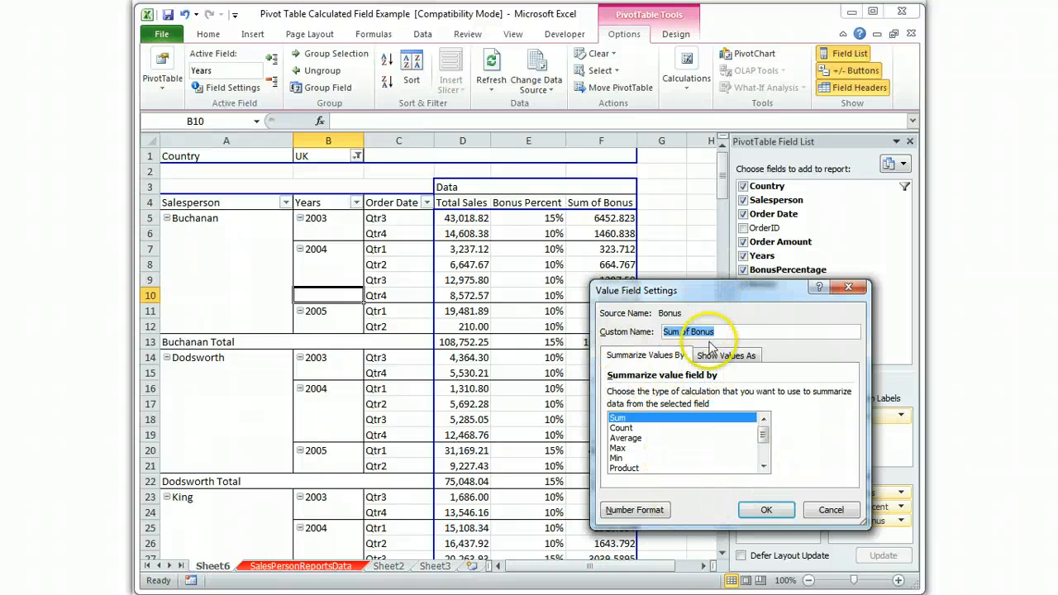
- Attempt renaming it to Bonus with Number format and 1000 separator, then cancel at the duplicate-name warning
key(BackSpace)
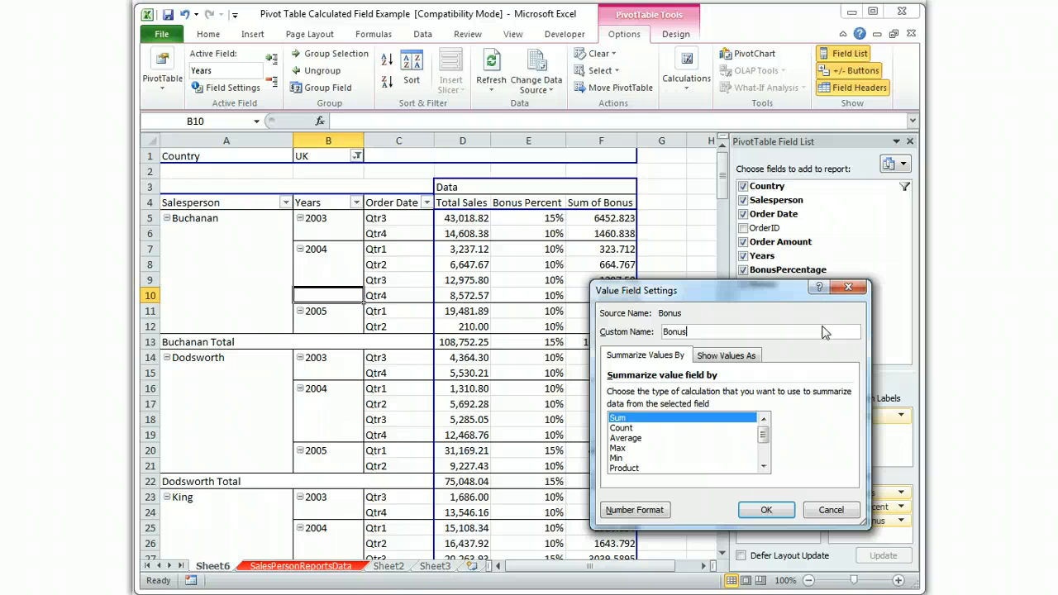
click(635, 510)
click(562, 304)
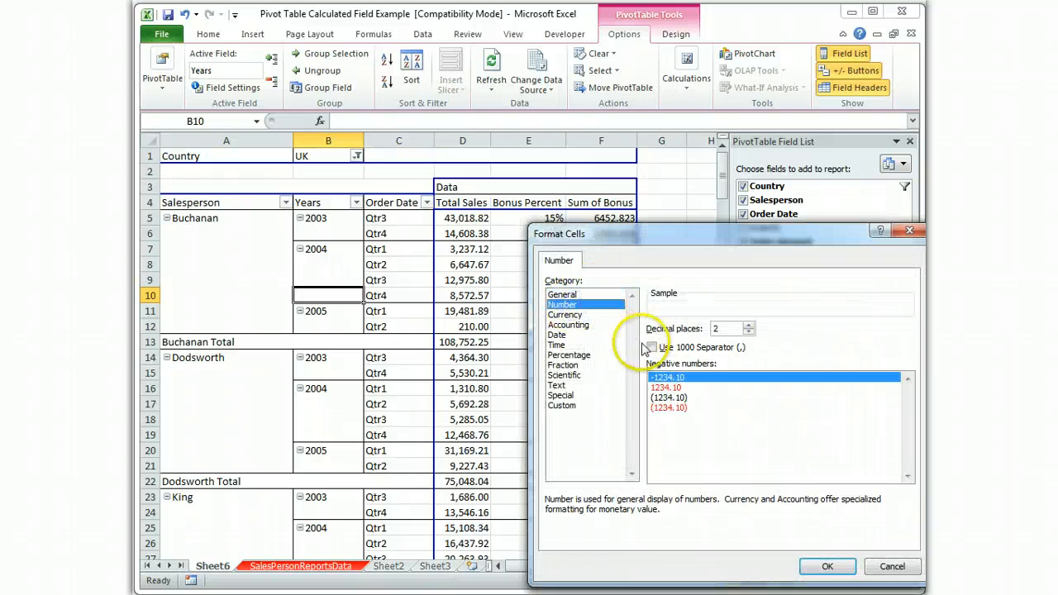
click(652, 348)
click(826, 566)
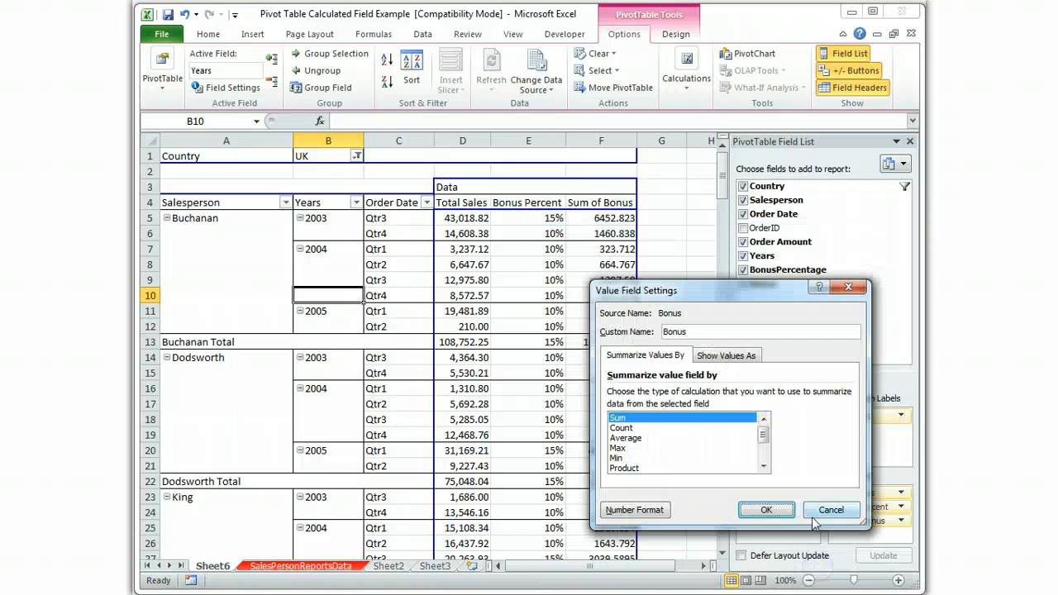
click(767, 510)
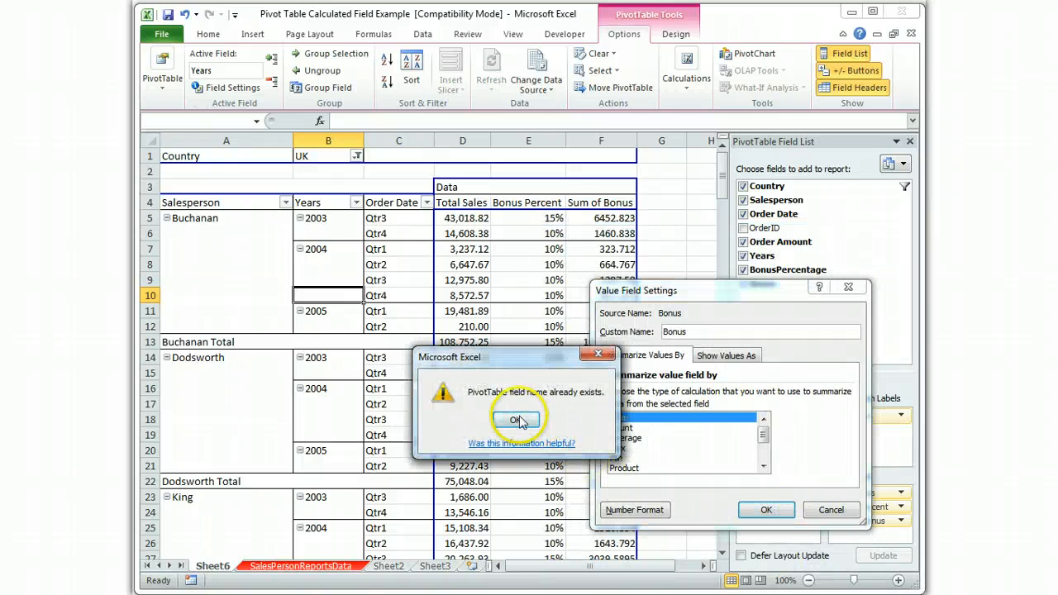
click(519, 415)
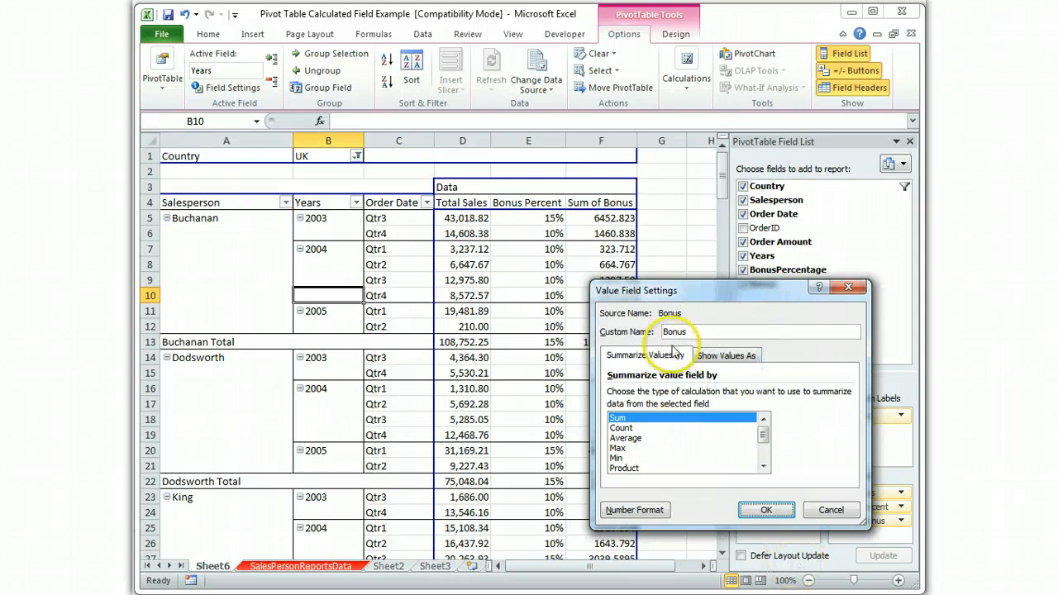
click(831, 510)
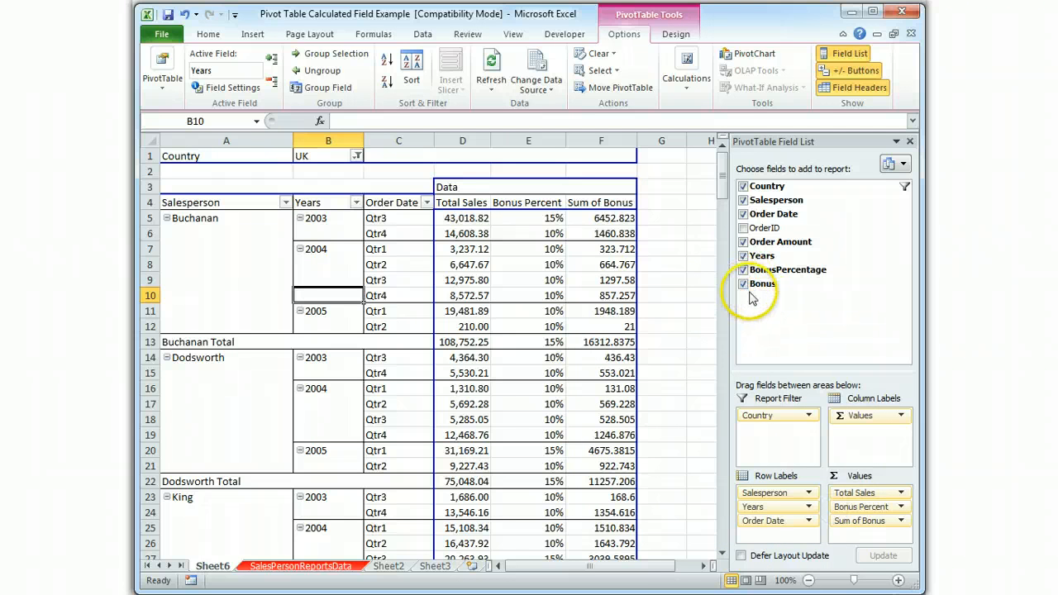
- Re-add Bonus and set it to Number format with 1000 separator, renamed Bonus Amount
click(743, 284)
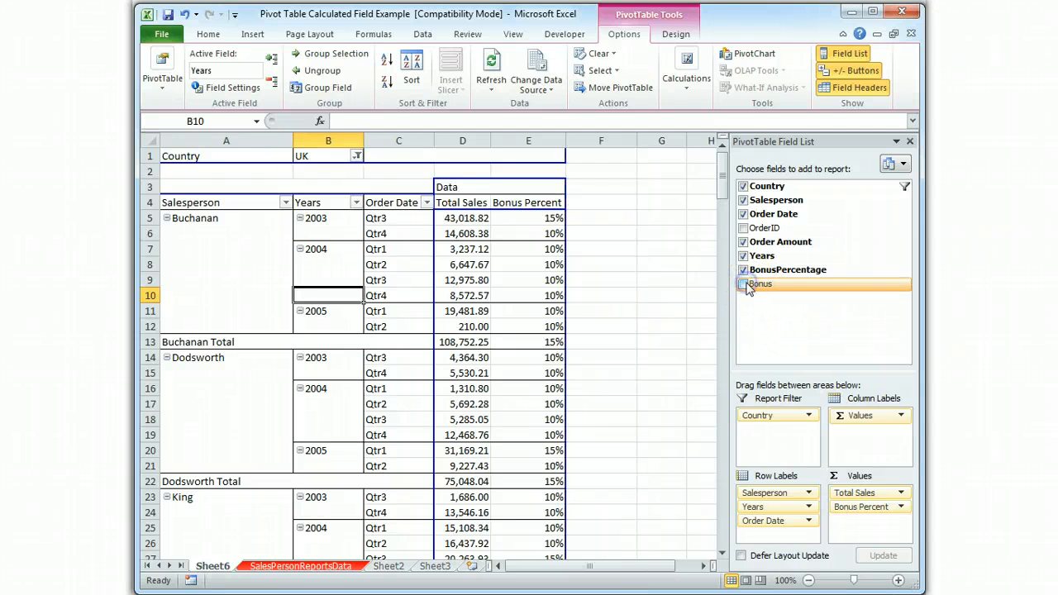
click(743, 283)
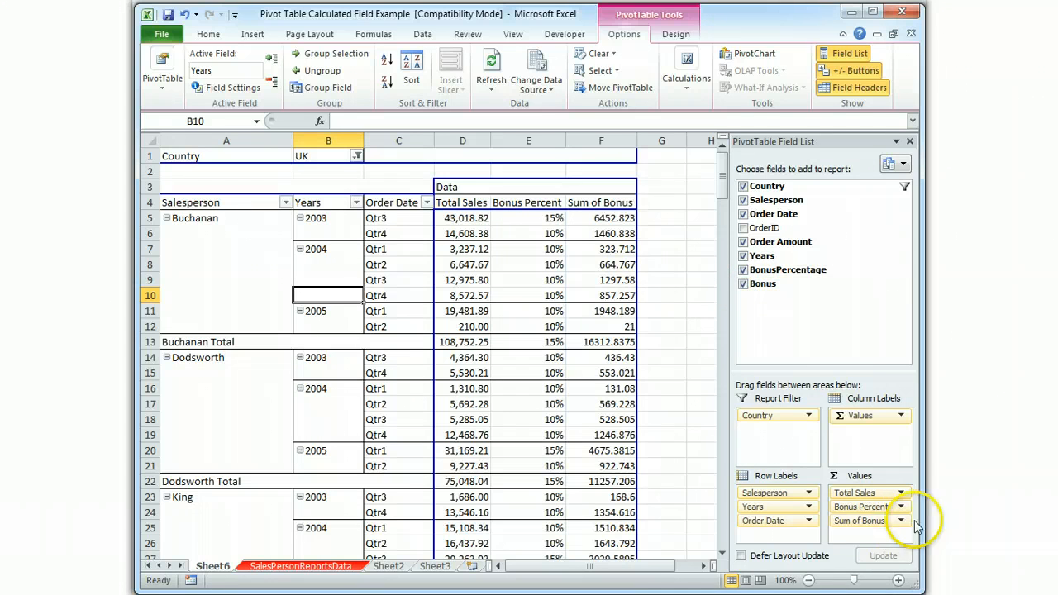
click(868, 523)
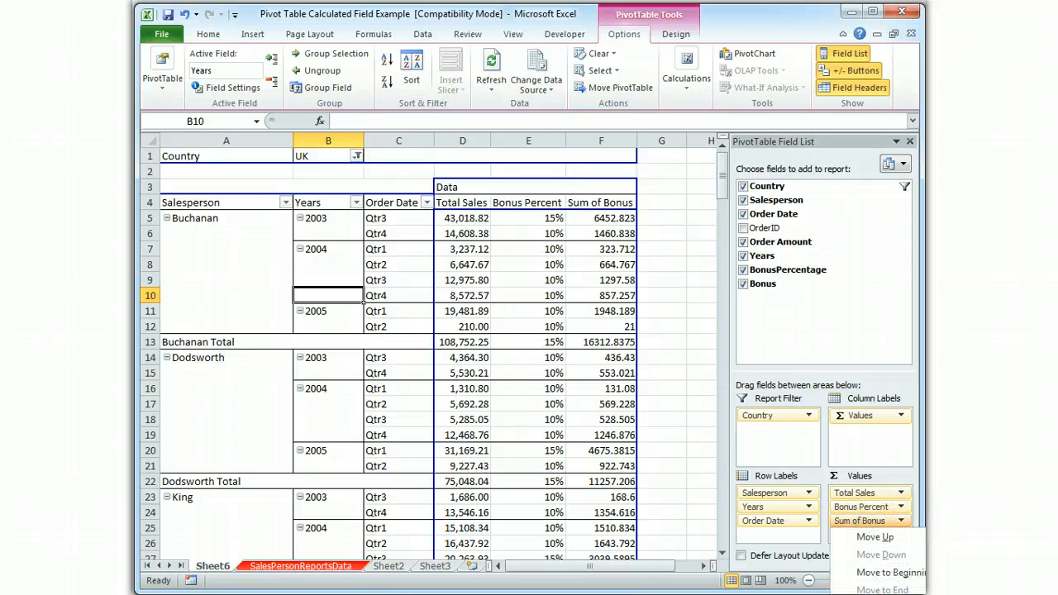
click(881, 592)
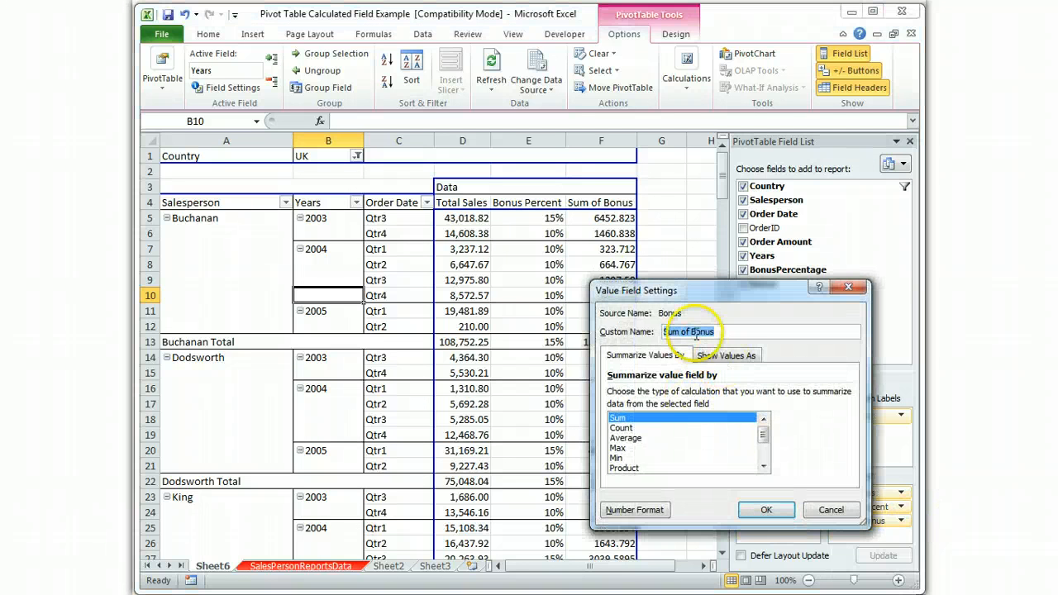
click(635, 509)
click(562, 304)
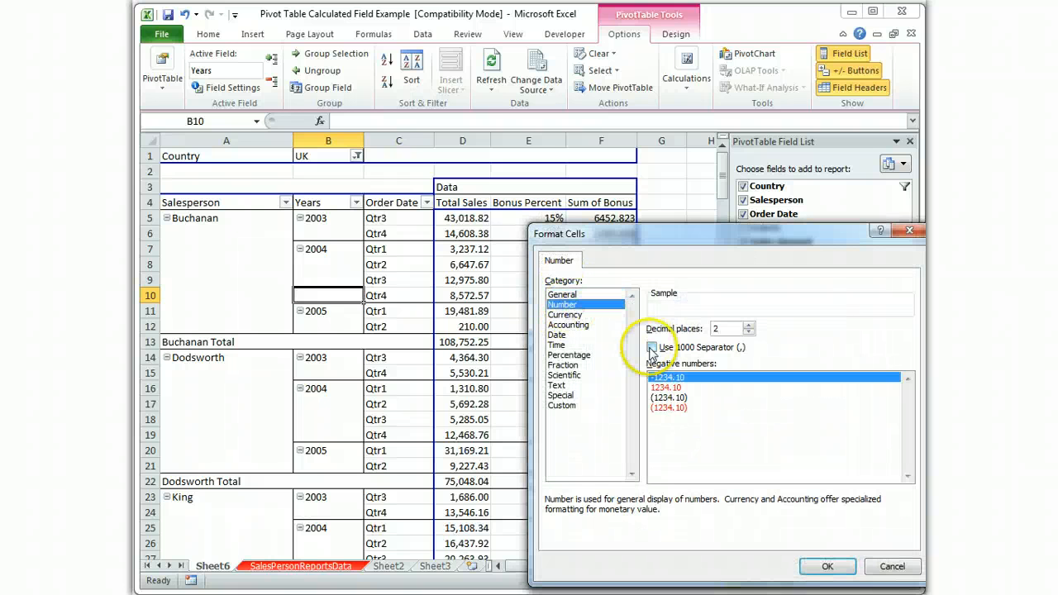
click(651, 348)
click(828, 567)
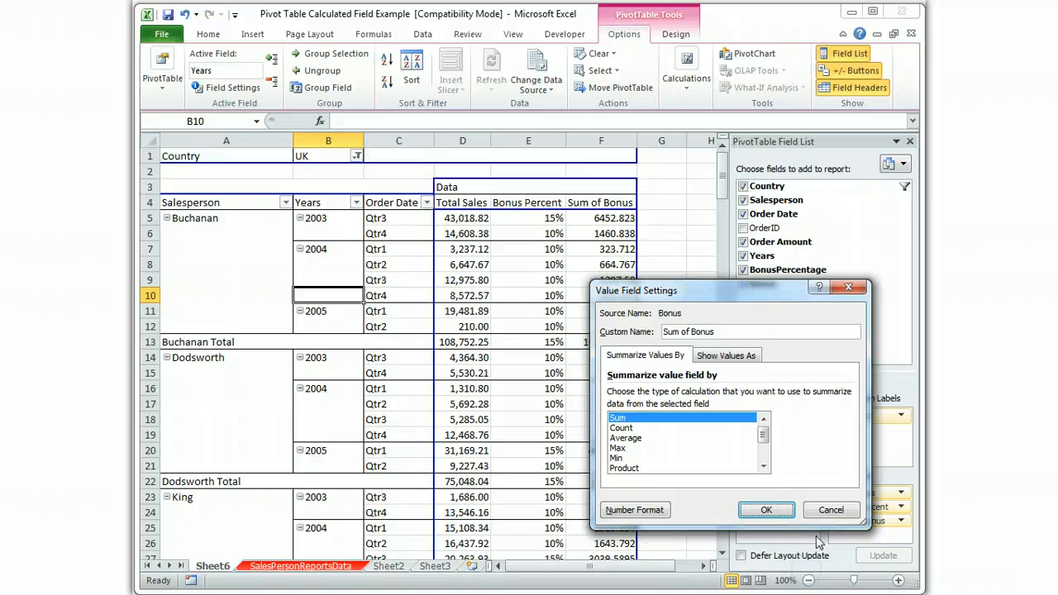
drag(720, 331, 606, 331)
text(Bonus Amou)
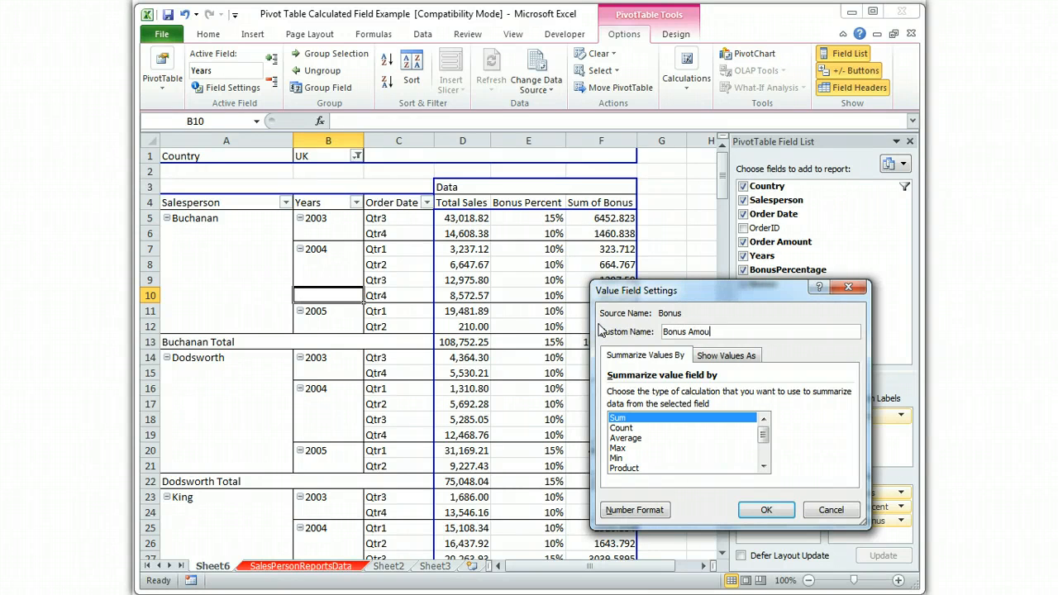
text(nt)
key(Return)
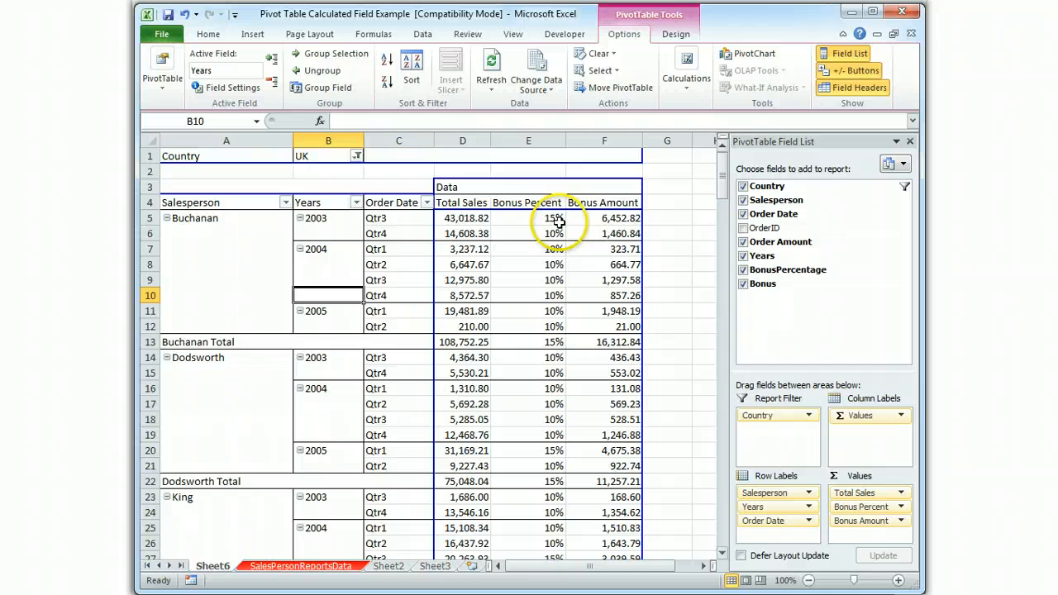
- Widen the Bonus Amount, Bonus Percent and Total Sales columns (D–F)
drag(642, 142, 649, 142)
drag(566, 139, 571, 140)
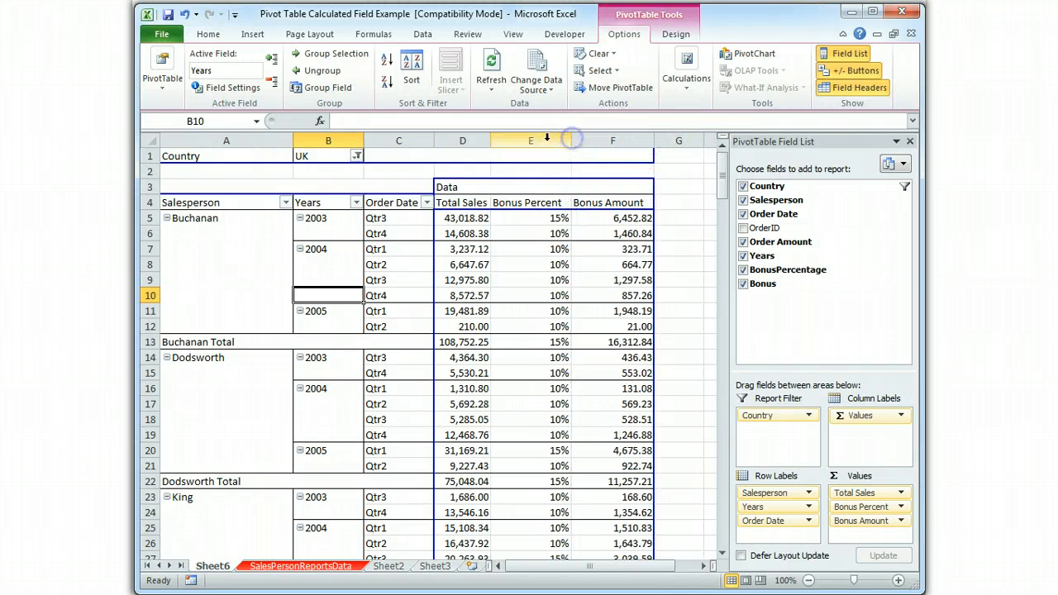
drag(489, 142, 501, 142)
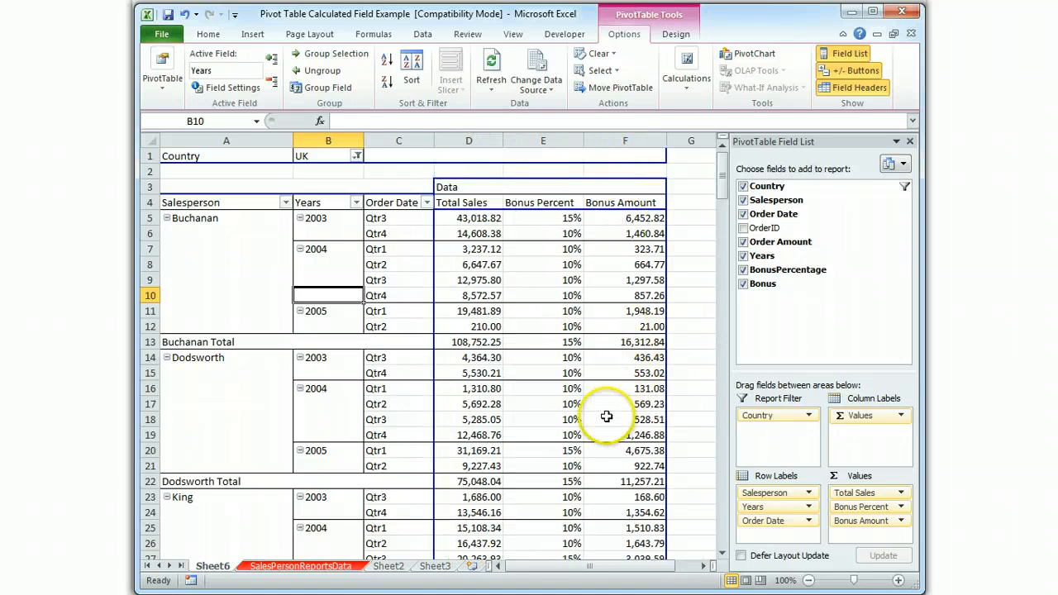
click(574, 281)
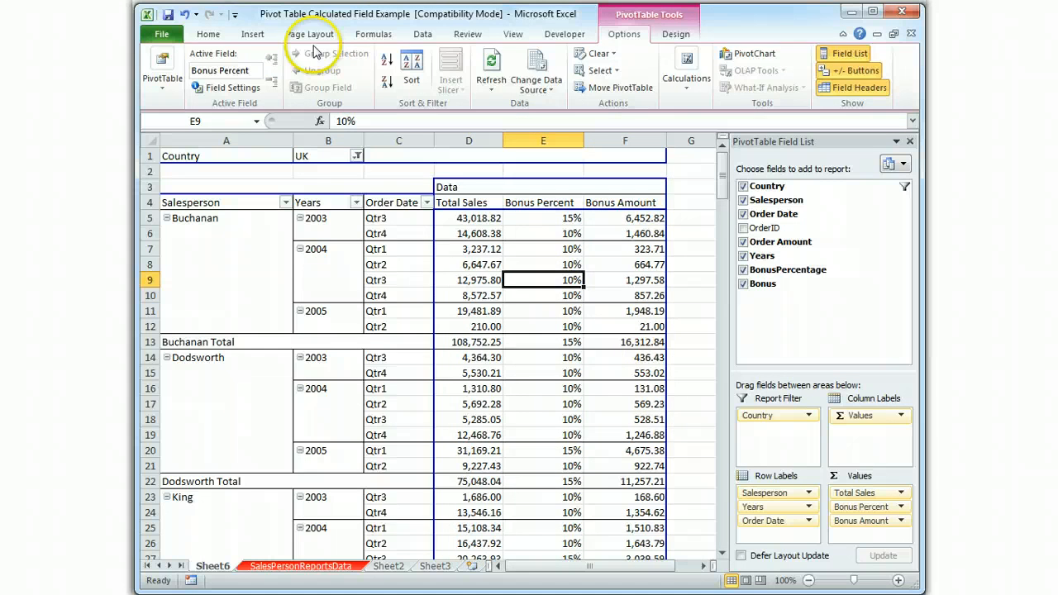
- Apply a dark blue pivot style, then switch to Pivot Style Medium 9 and deselect the table
click(208, 33)
click(684, 78)
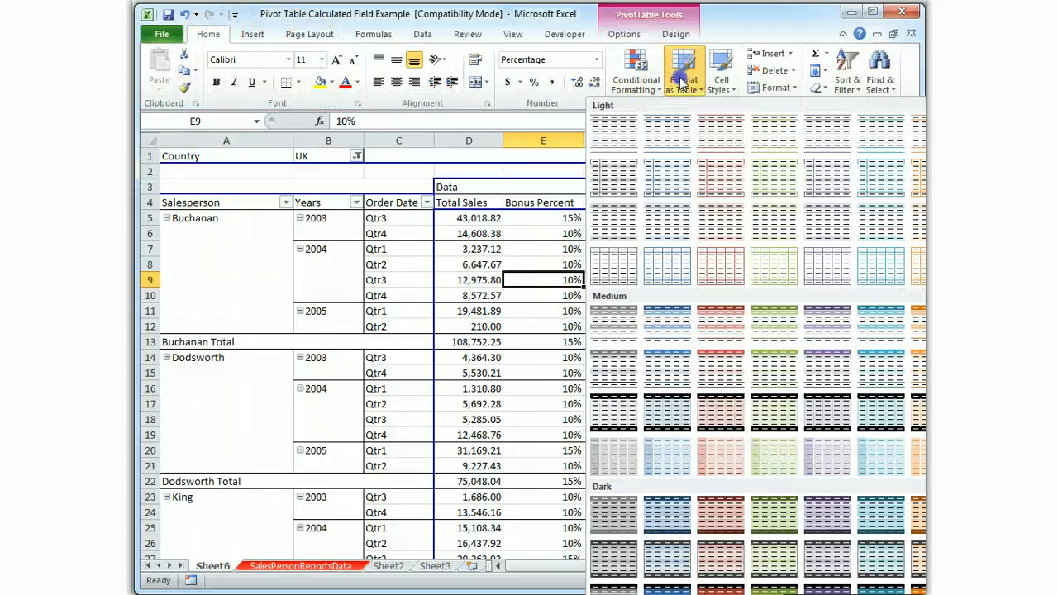
click(680, 526)
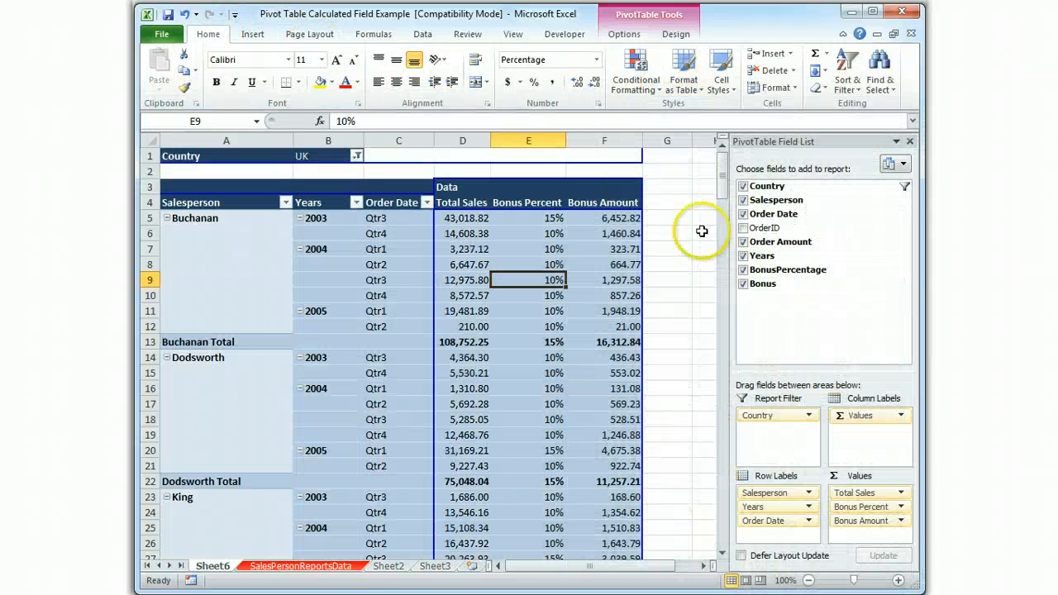
click(684, 79)
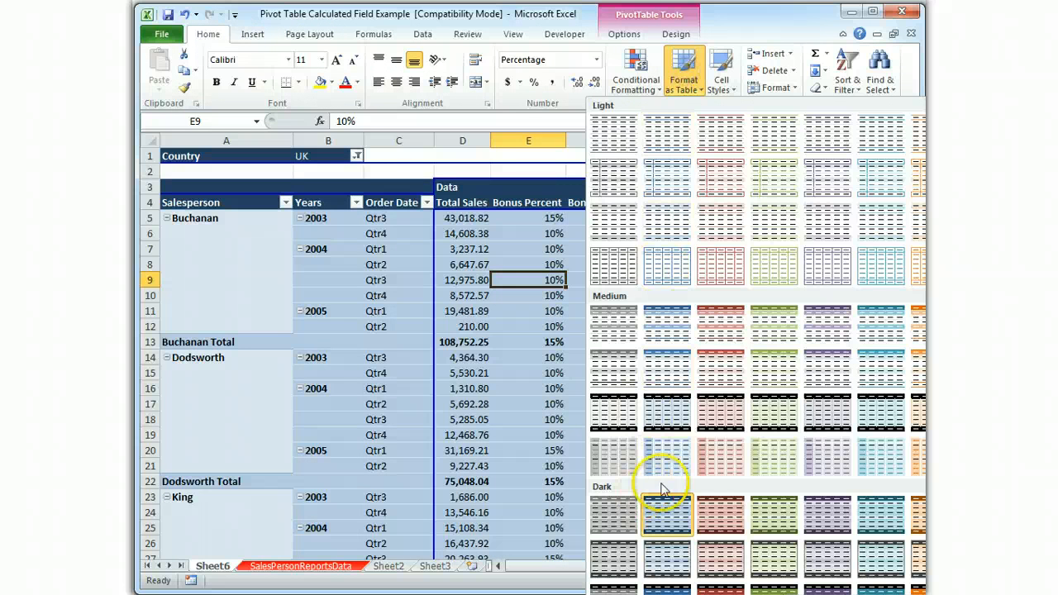
click(676, 372)
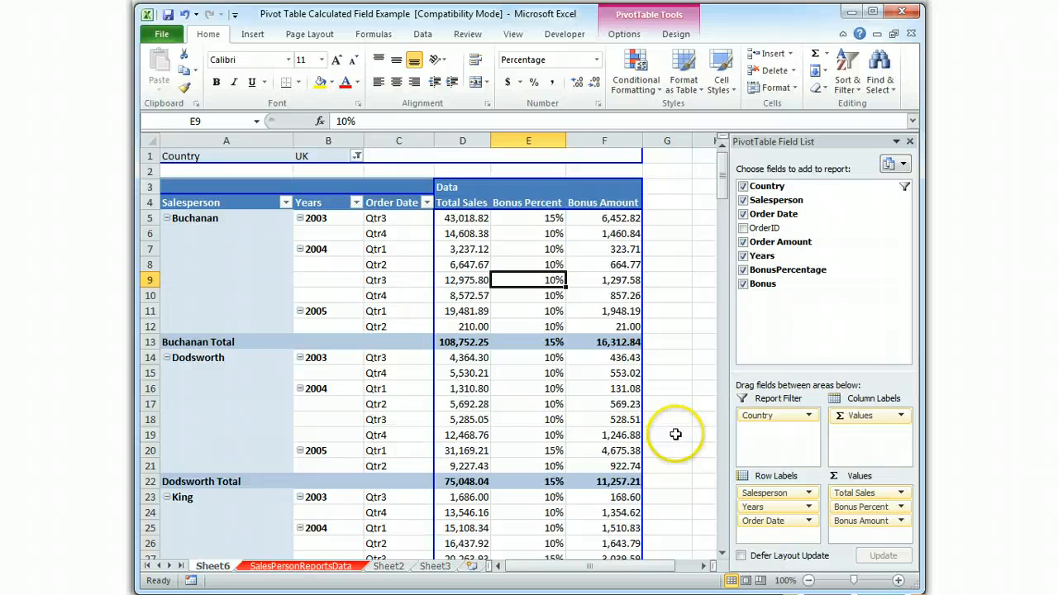
click(675, 220)
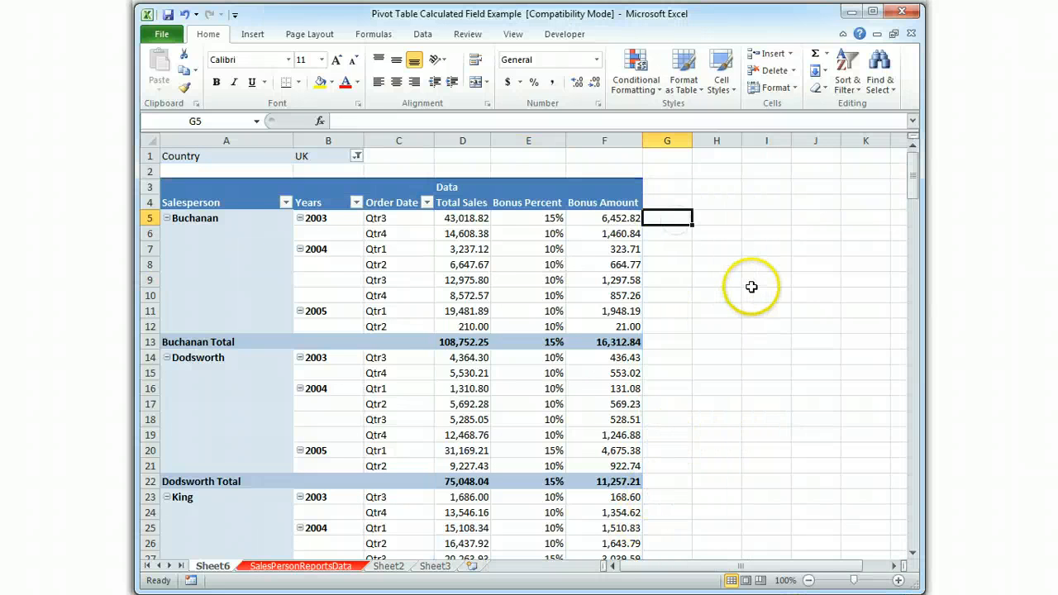
scroll(747, 328, down, 3)
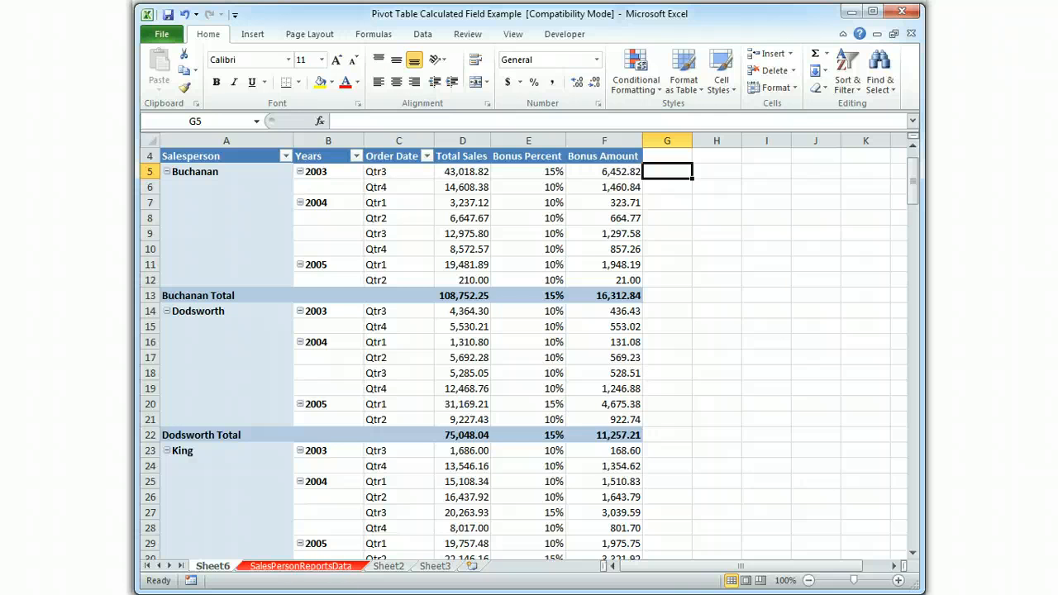
click(316, 568)
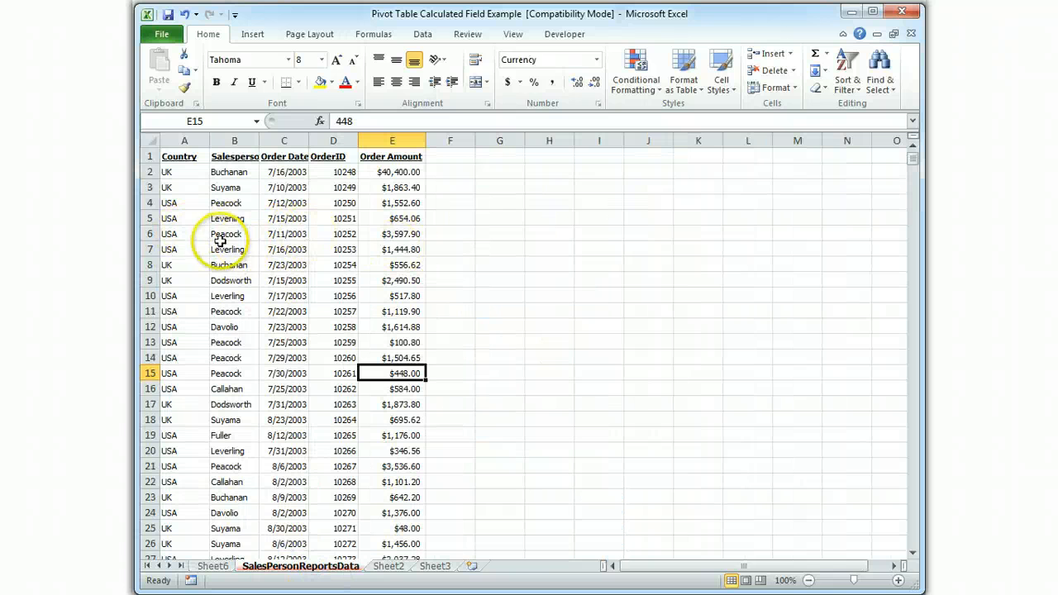
click(214, 566)
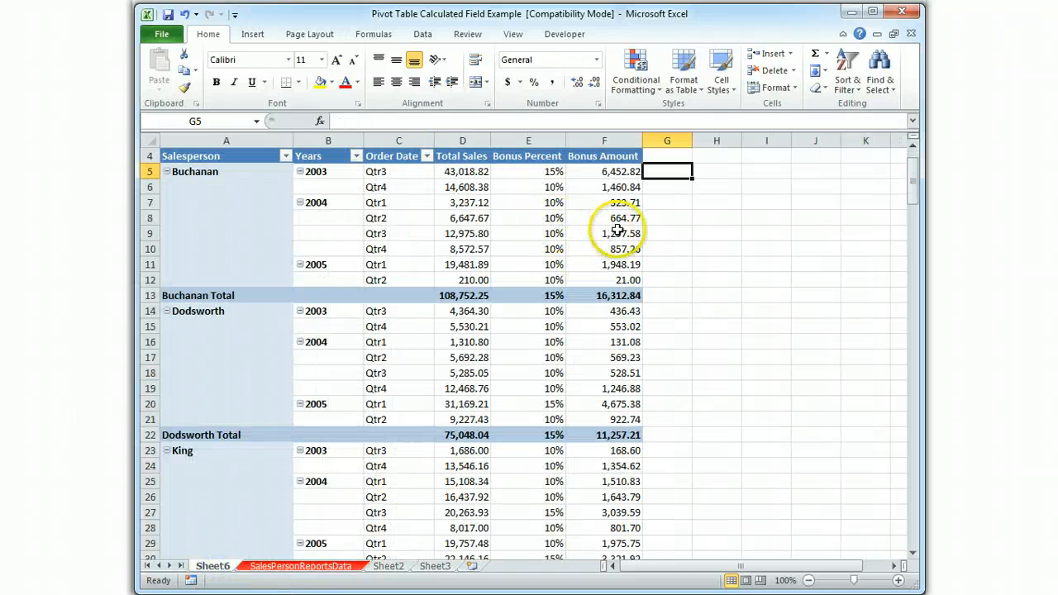